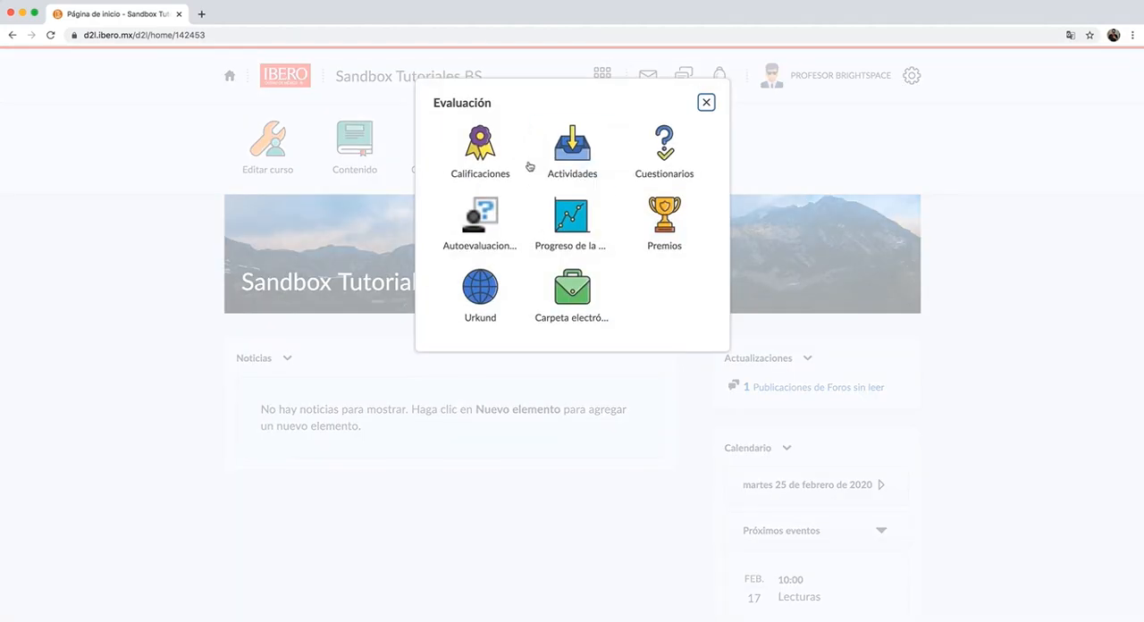
- Open the course's Calificaciones tool and start the grade configuration wizard
{"action": "left_click", "coordinate": [493, 158]}
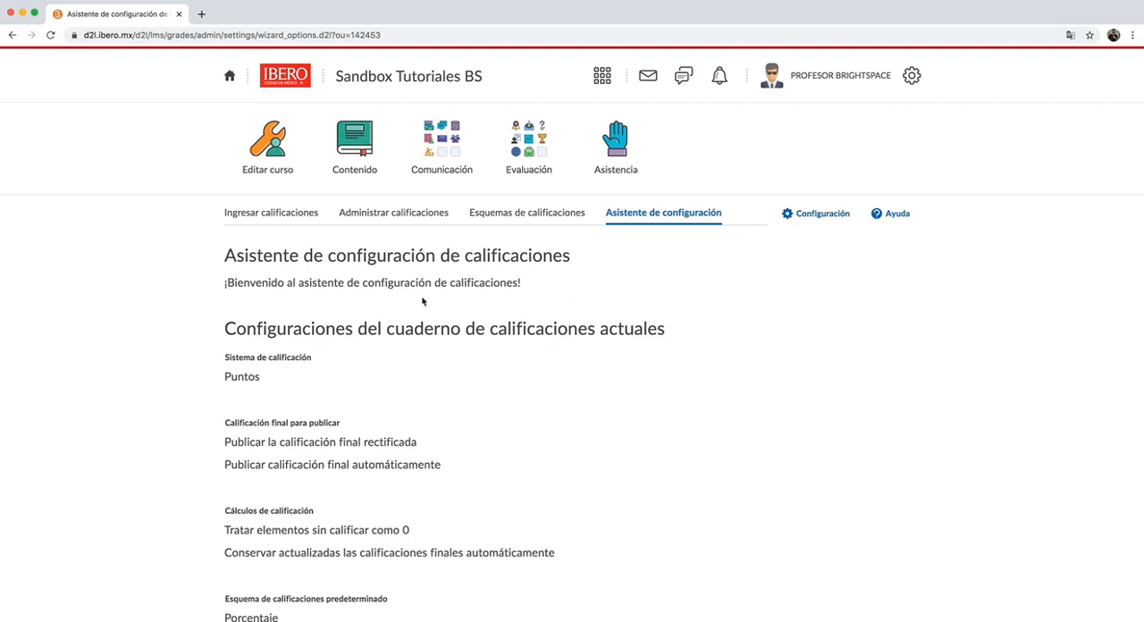
{"action": "scroll", "coordinate": [590, 286], "scroll_direction": "down", "scroll_amount": 5}
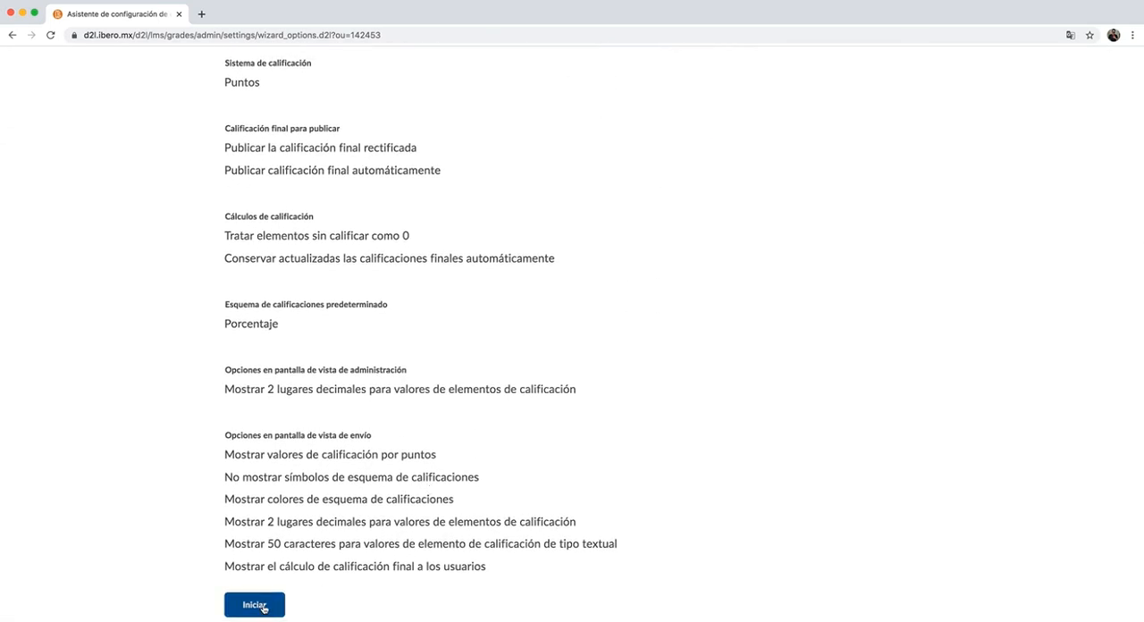
{"action": "left_click", "coordinate": [264, 609]}
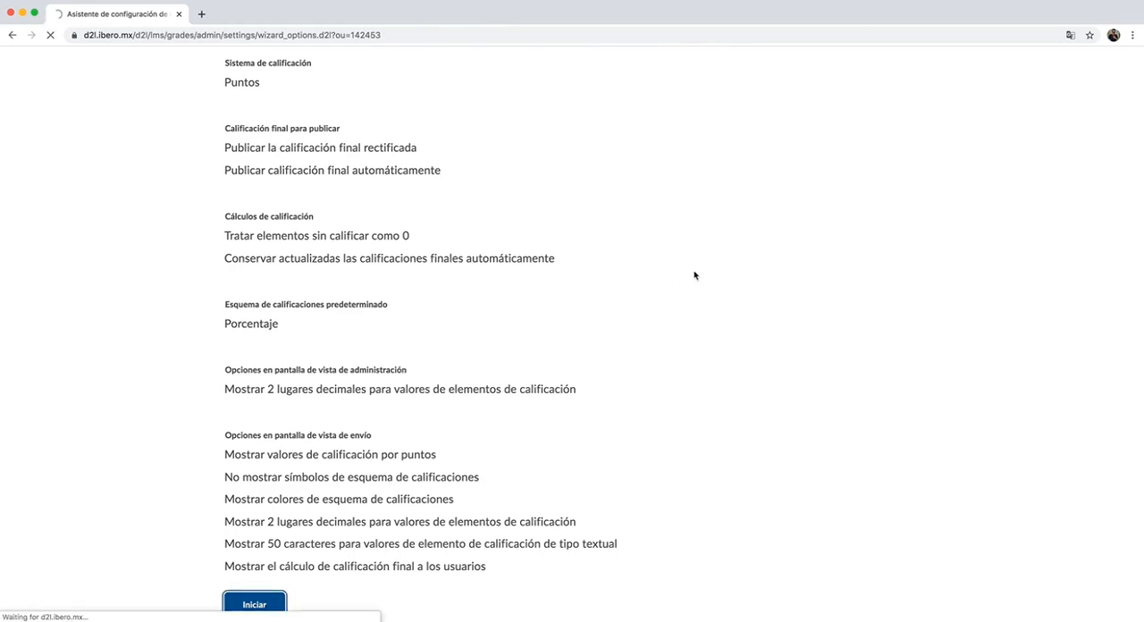
- Choose Ponderado as the grading system in step 1 of the wizard and continue to step 2
{"action": "scroll", "coordinate": [378, 373], "scroll_direction": "down", "scroll_amount": 1}
{"action": "scroll", "coordinate": [404, 333], "scroll_direction": "down", "scroll_amount": 1}
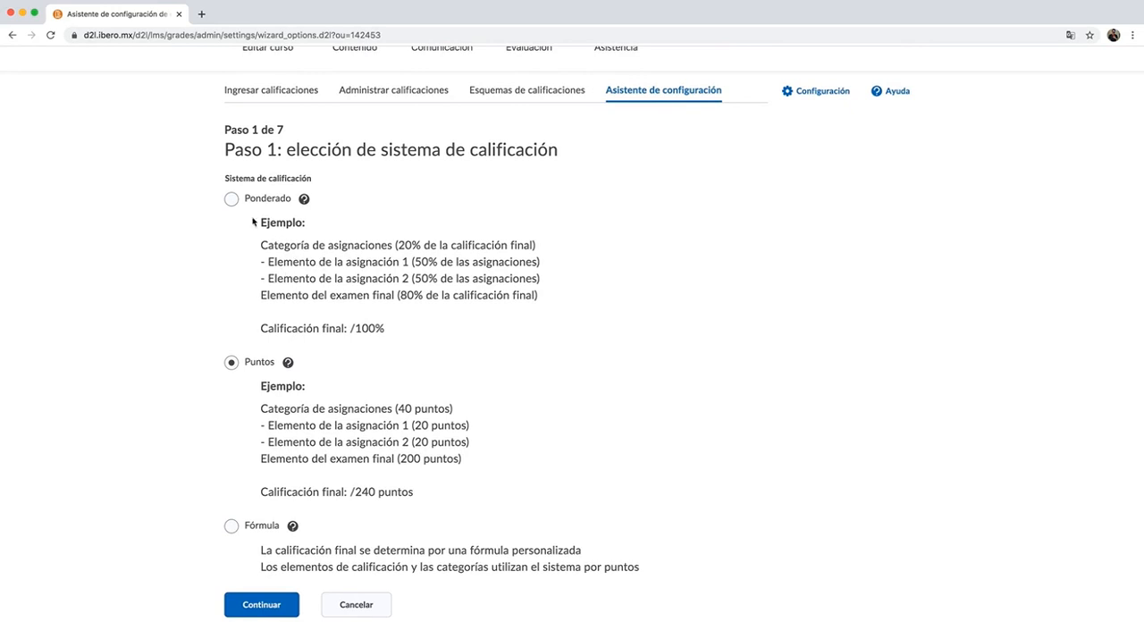
{"action": "left_click", "coordinate": [231, 198]}
{"action": "left_click", "coordinate": [232, 362]}
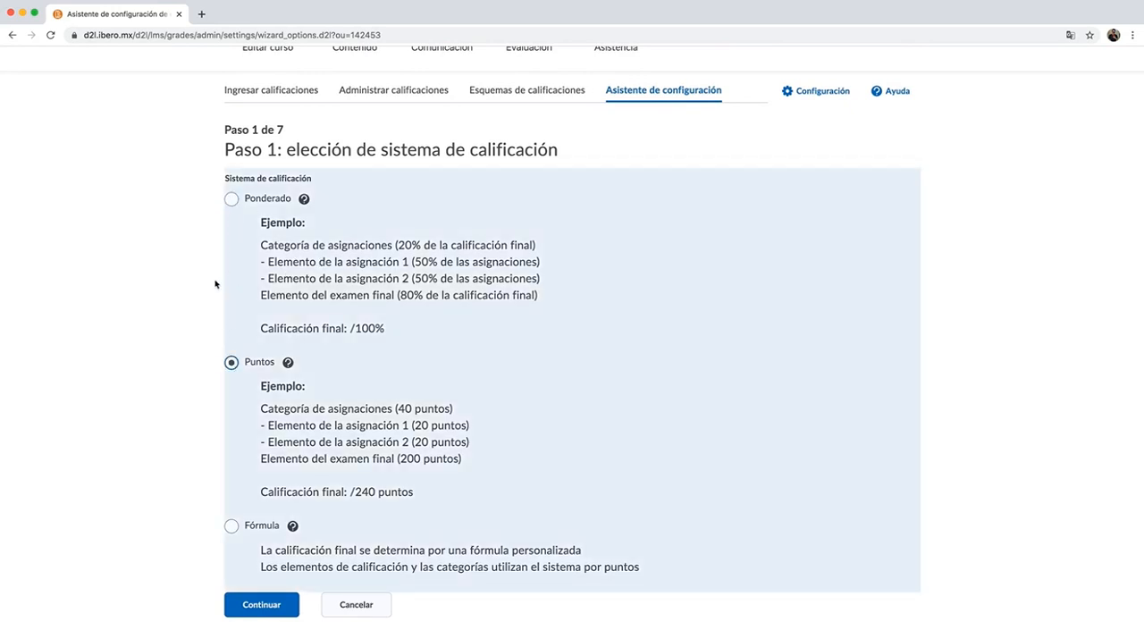
{"action": "left_click", "coordinate": [232, 200]}
{"action": "left_click", "coordinate": [231, 363]}
{"action": "left_click", "coordinate": [229, 199]}
{"action": "left_click", "coordinate": [256, 606]}
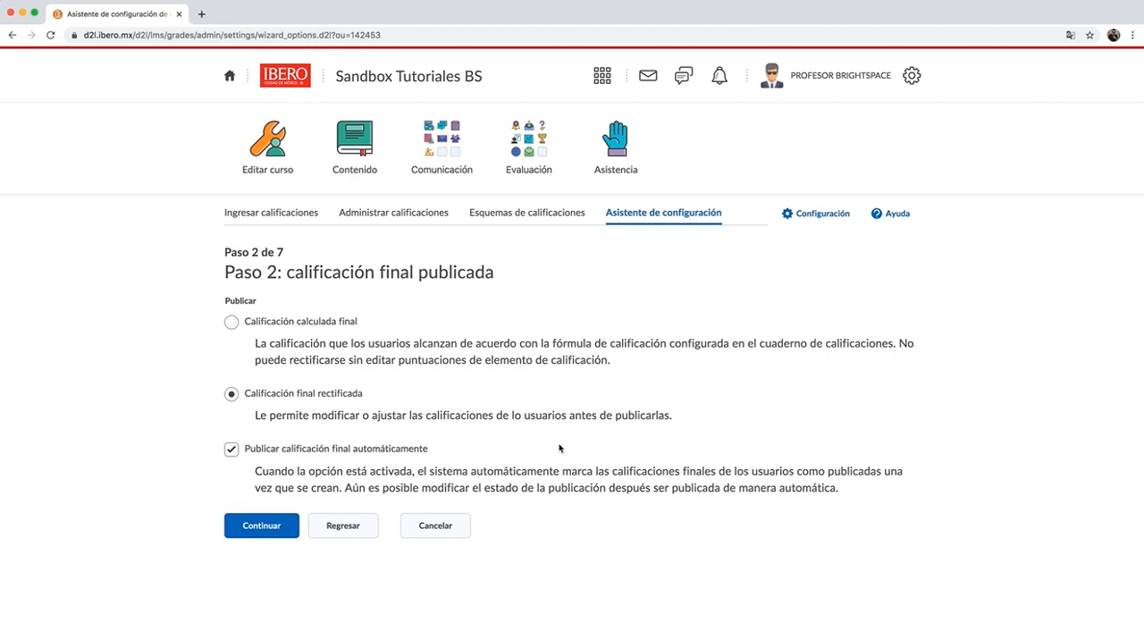
- Accept the final grade publishing defaults, then keep ungraded items treated as 0 and automatic final grade updating on, continuing to step 4
{"action": "left_click", "coordinate": [261, 527]}
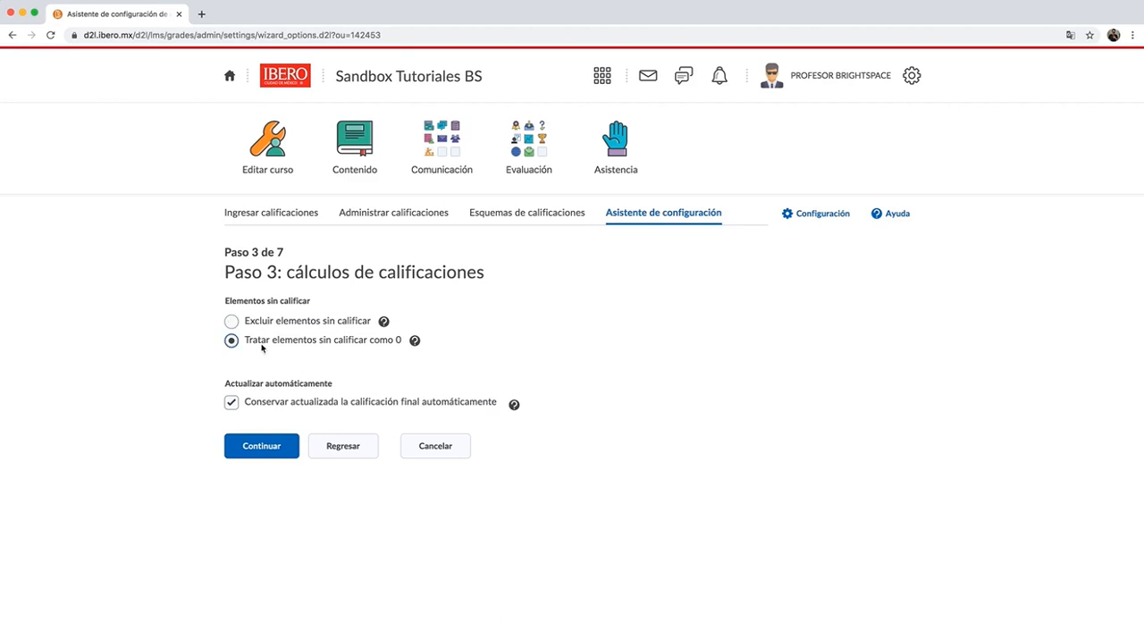
{"action": "left_click_drag", "start_coordinate": [261, 341], "coordinate": [397, 348]}
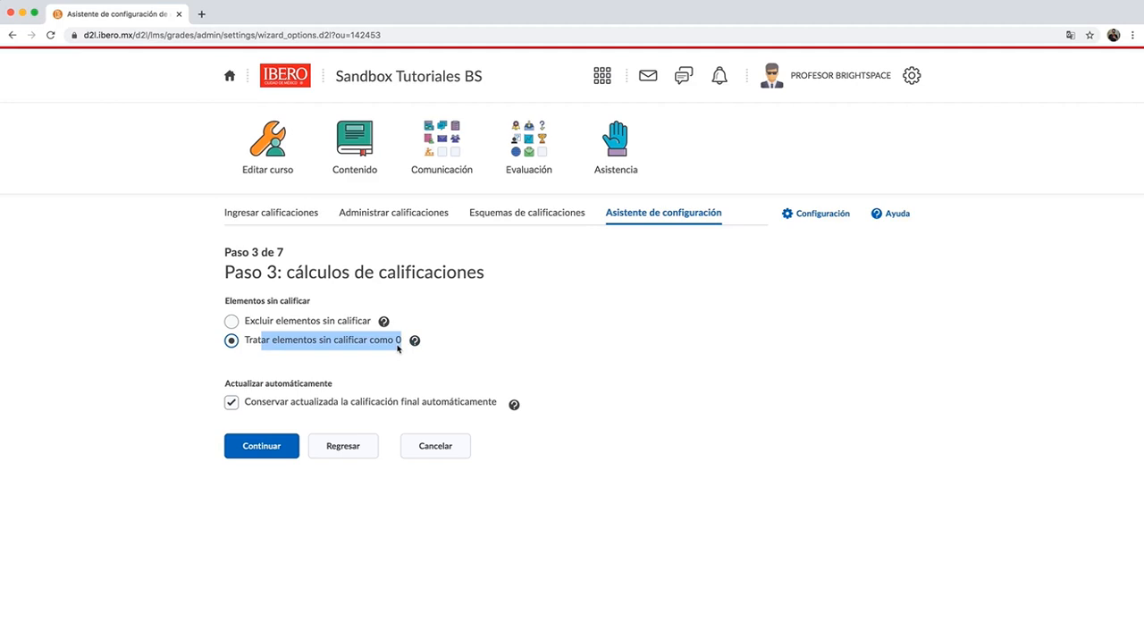
{"action": "left_click", "coordinate": [293, 404]}
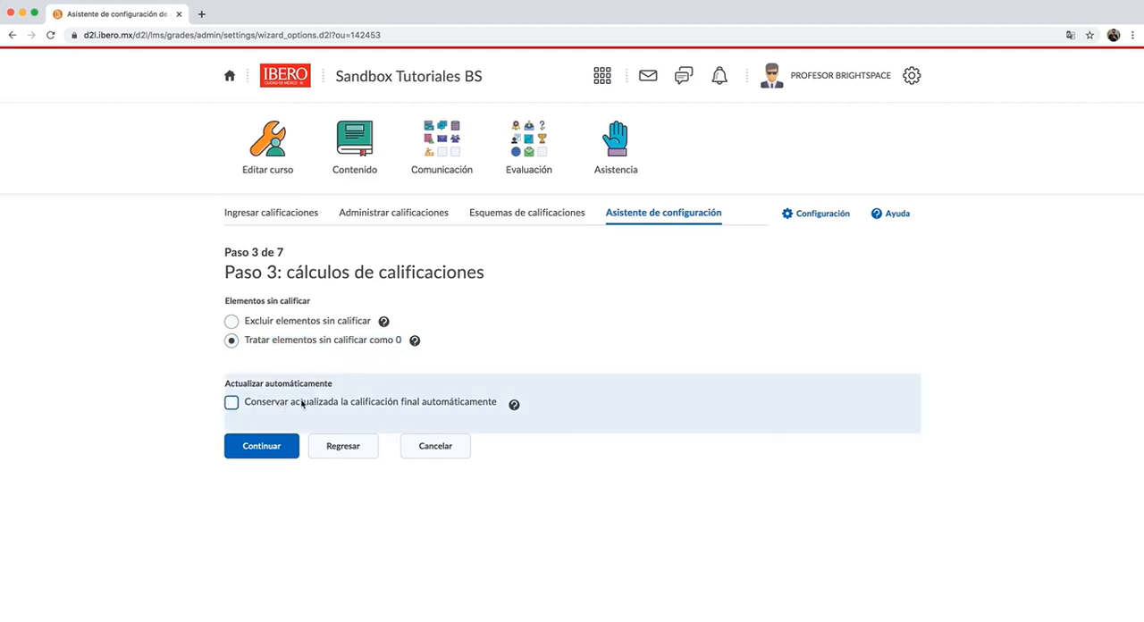
{"action": "left_click", "coordinate": [234, 406]}
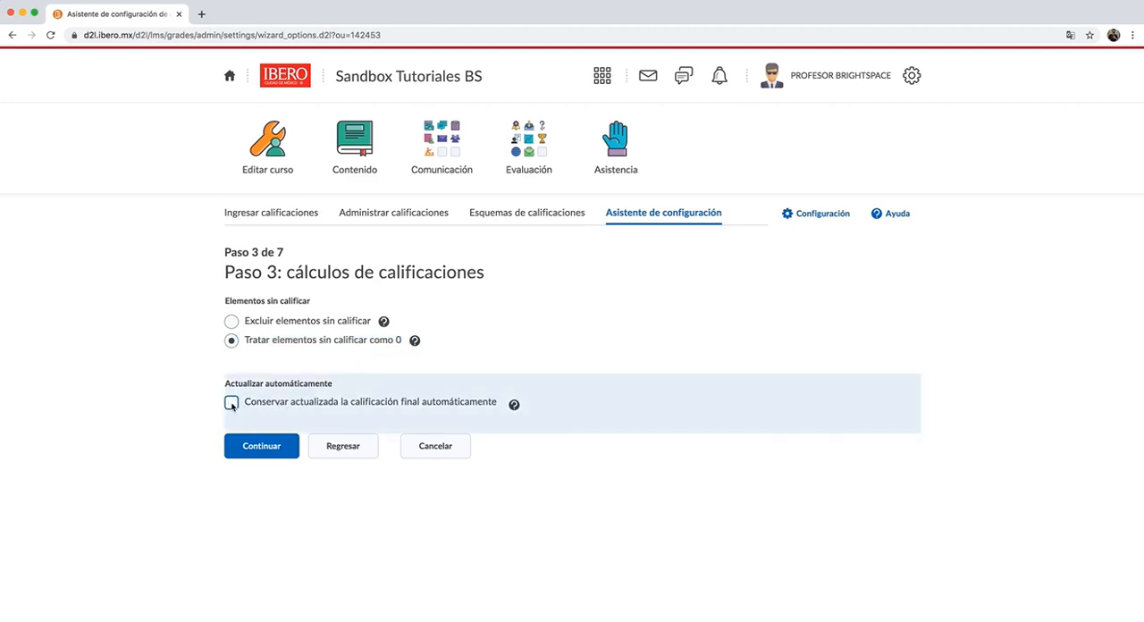
{"action": "left_click", "coordinate": [250, 447]}
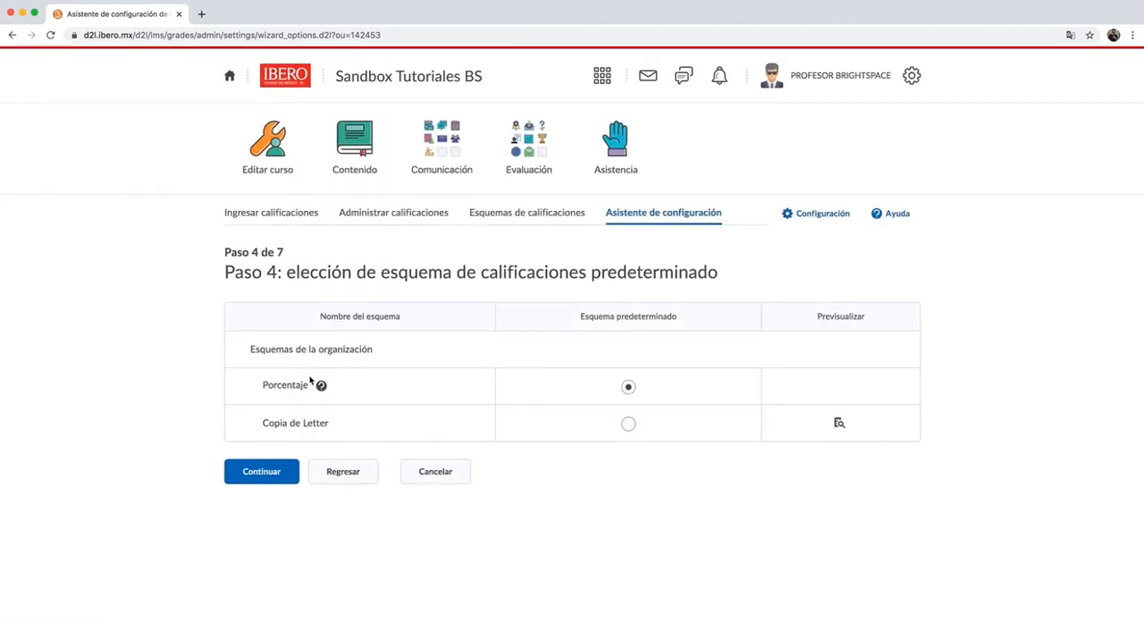
- Keep Porcentaje as the default grade scheme and 2 decimal places for the administration view, continuing to step 6
{"action": "left_click_drag", "start_coordinate": [254, 388], "coordinate": [334, 390]}
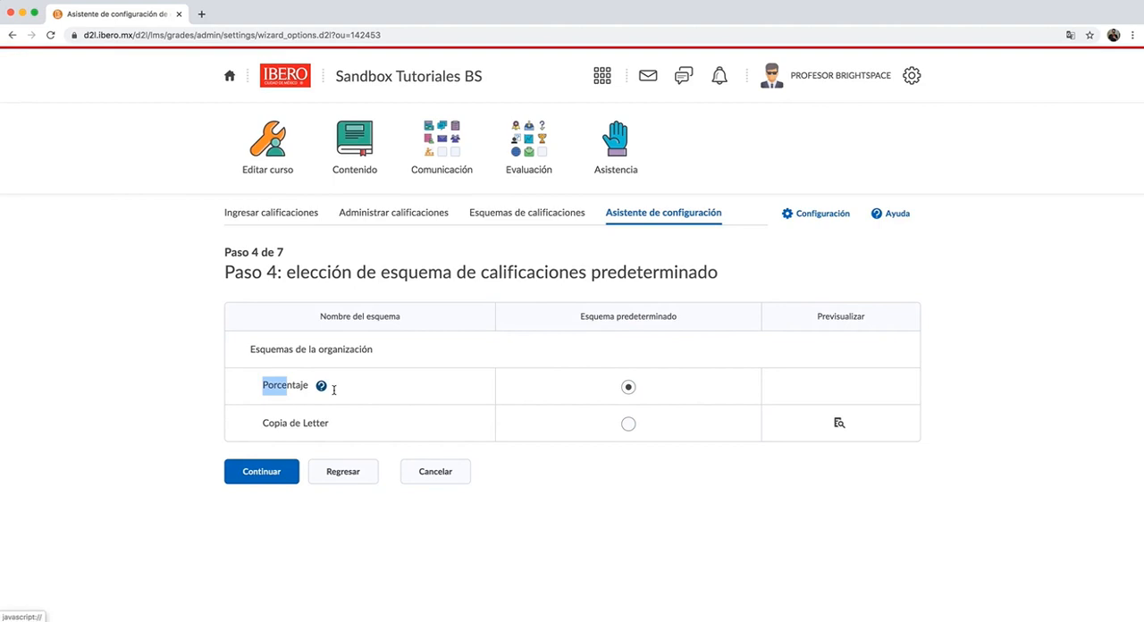
{"action": "left_click", "coordinate": [249, 473]}
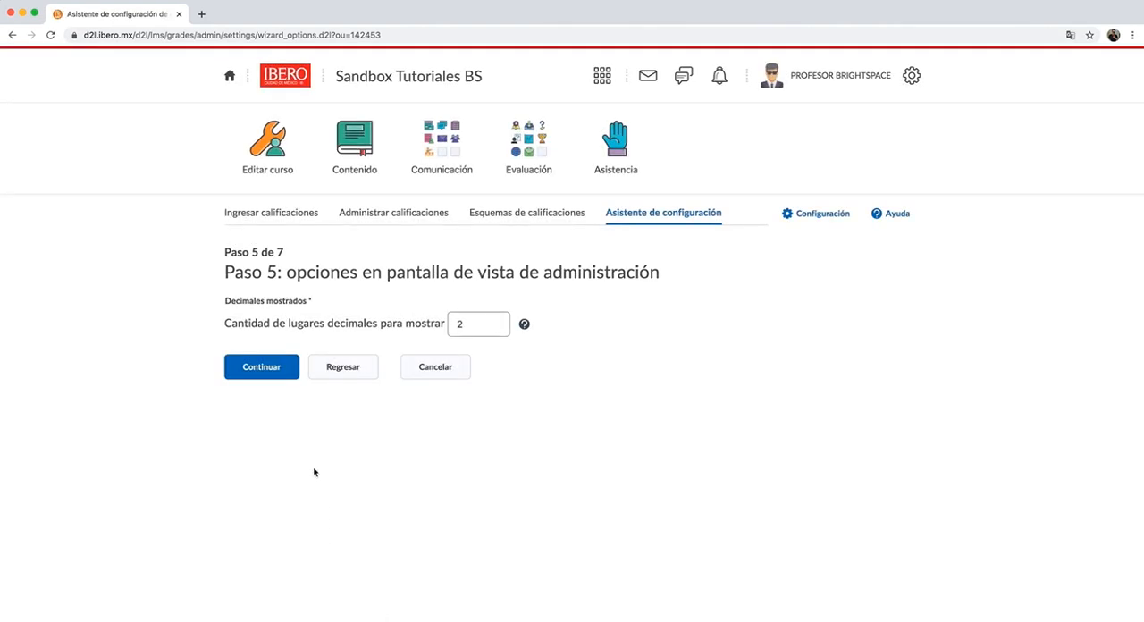
{"action": "left_click", "coordinate": [470, 324]}
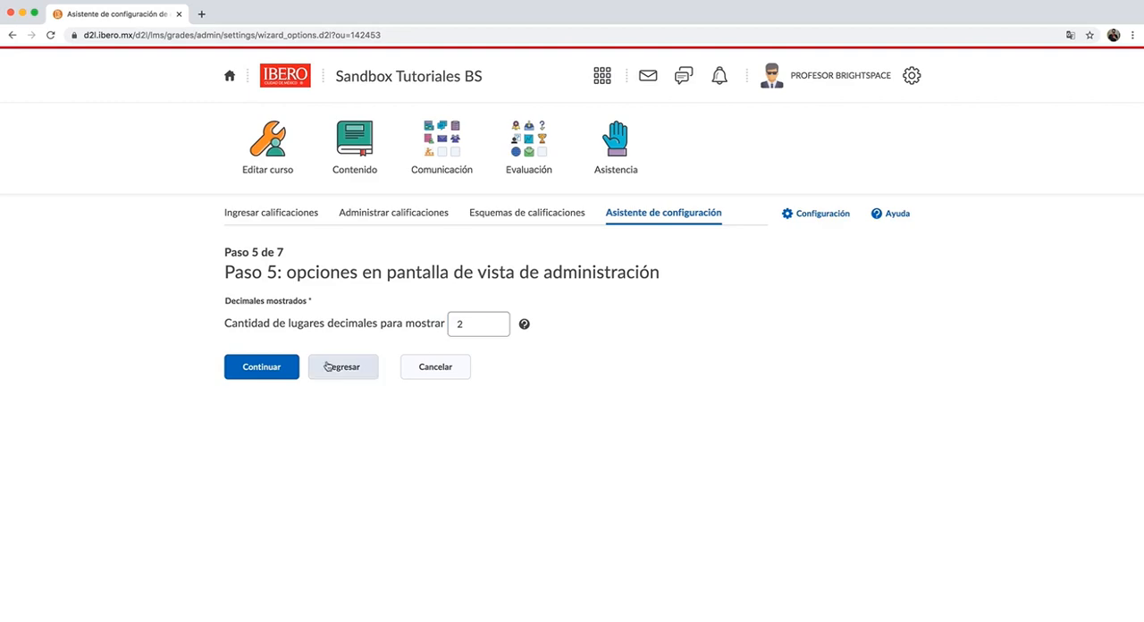
{"action": "left_click", "coordinate": [280, 373]}
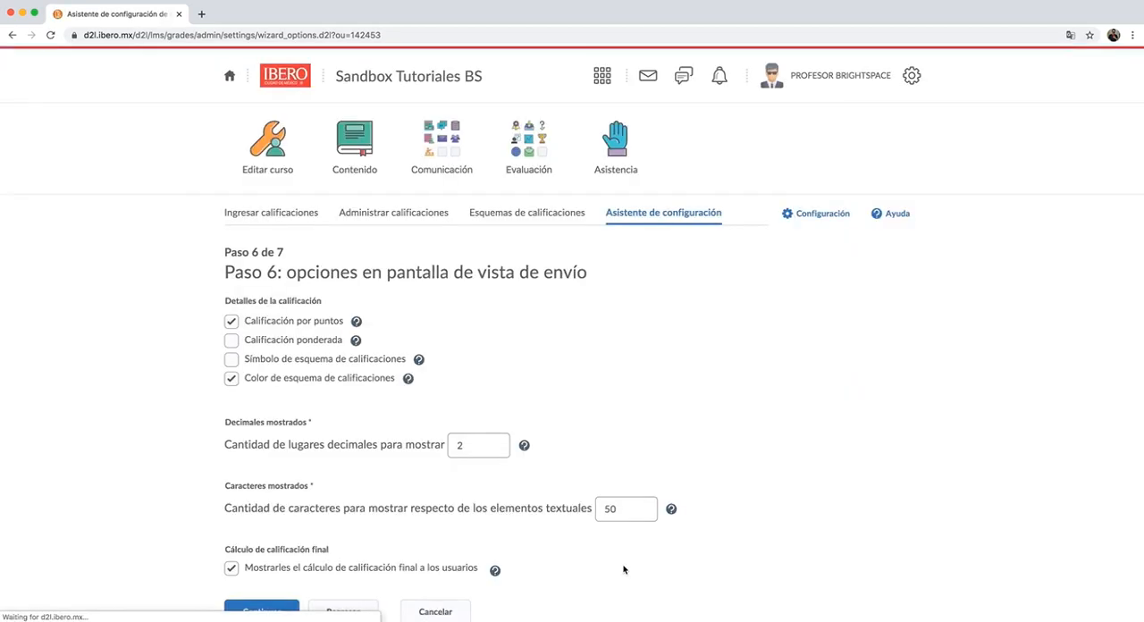
- Leave Calificación ponderada unchecked in the submission view options, keep 2 decimals and 50 characters, and continue to the summary
{"action": "scroll", "coordinate": [572, 398], "scroll_direction": "down", "scroll_amount": 1}
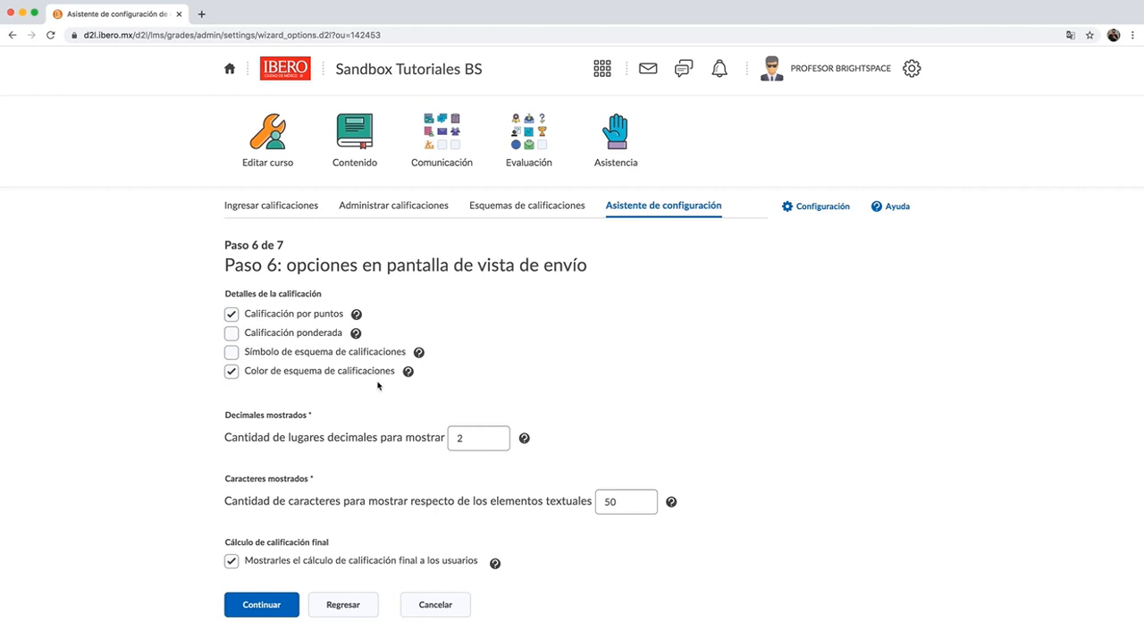
{"action": "left_click", "coordinate": [231, 334]}
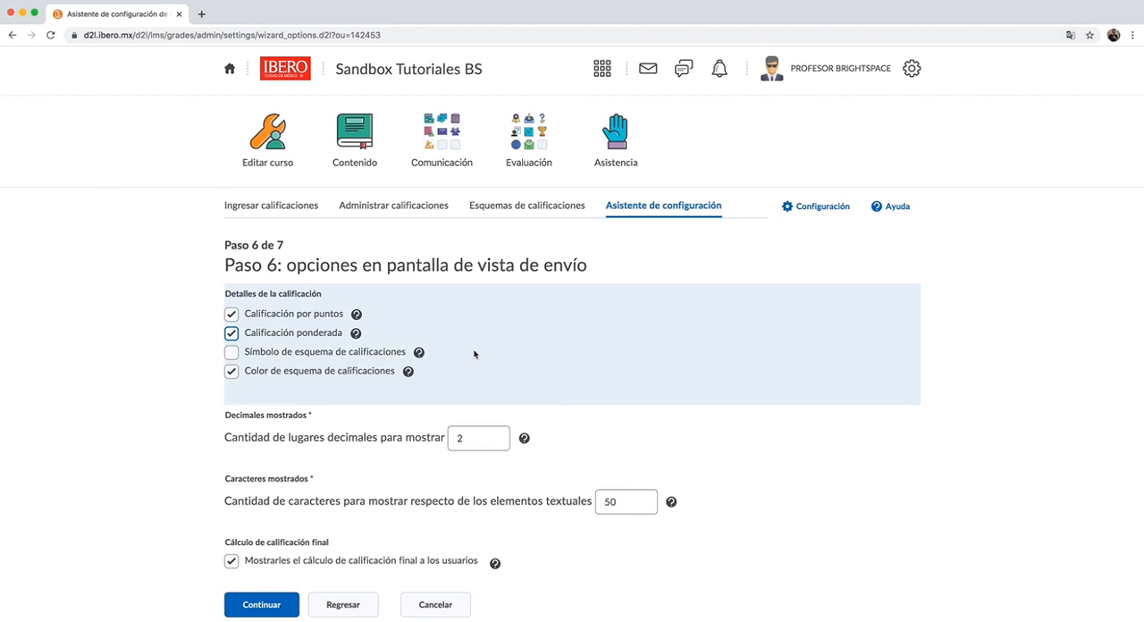
{"action": "left_click", "coordinate": [231, 333]}
{"action": "left_click", "coordinate": [549, 451]}
{"action": "left_click", "coordinate": [551, 504]}
{"action": "left_click", "coordinate": [287, 605]}
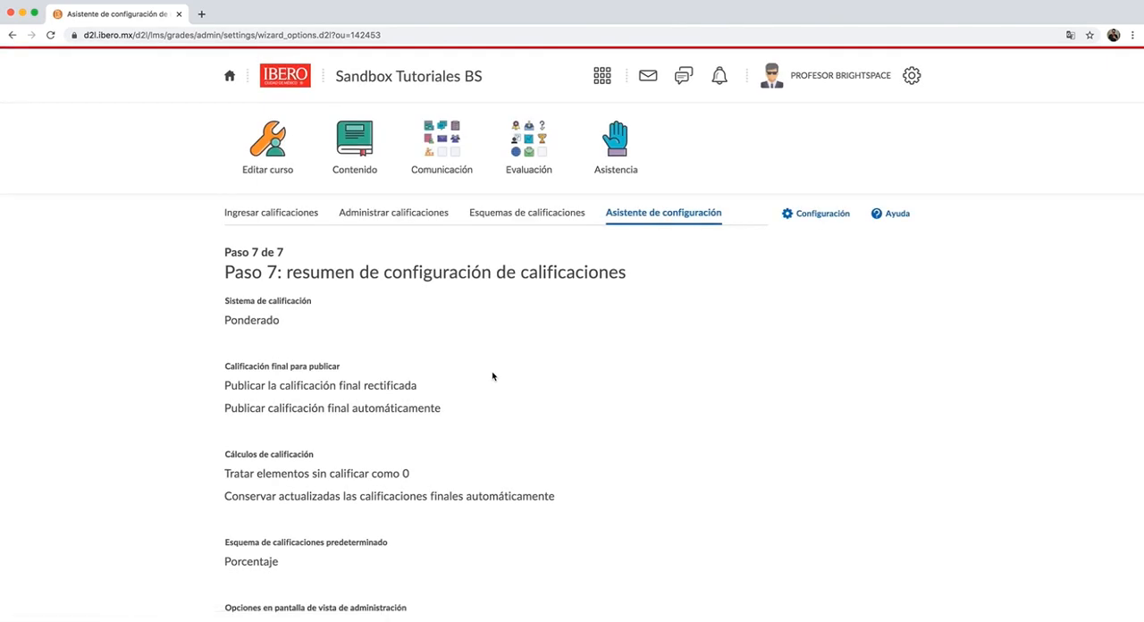
- Review the grade configuration summary in step 7 and finish the wizard
{"action": "scroll", "coordinate": [494, 358], "scroll_direction": "down", "scroll_amount": 5}
{"action": "scroll", "coordinate": [304, 187], "scroll_direction": "up", "scroll_amount": 3}
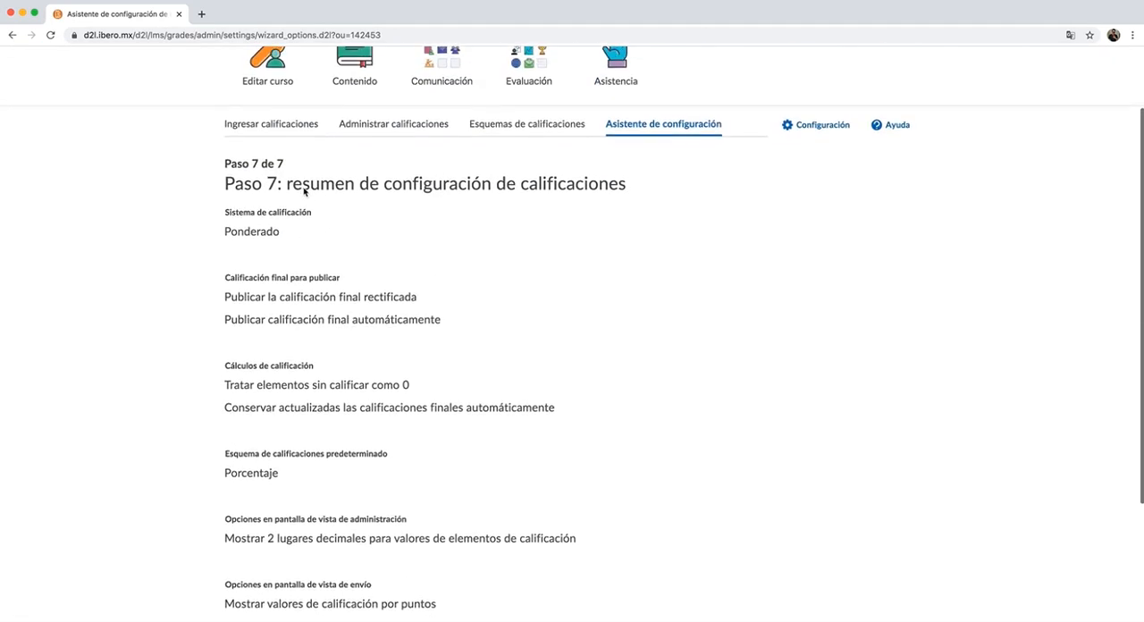
{"action": "scroll", "coordinate": [309, 454], "scroll_direction": "down", "scroll_amount": 4}
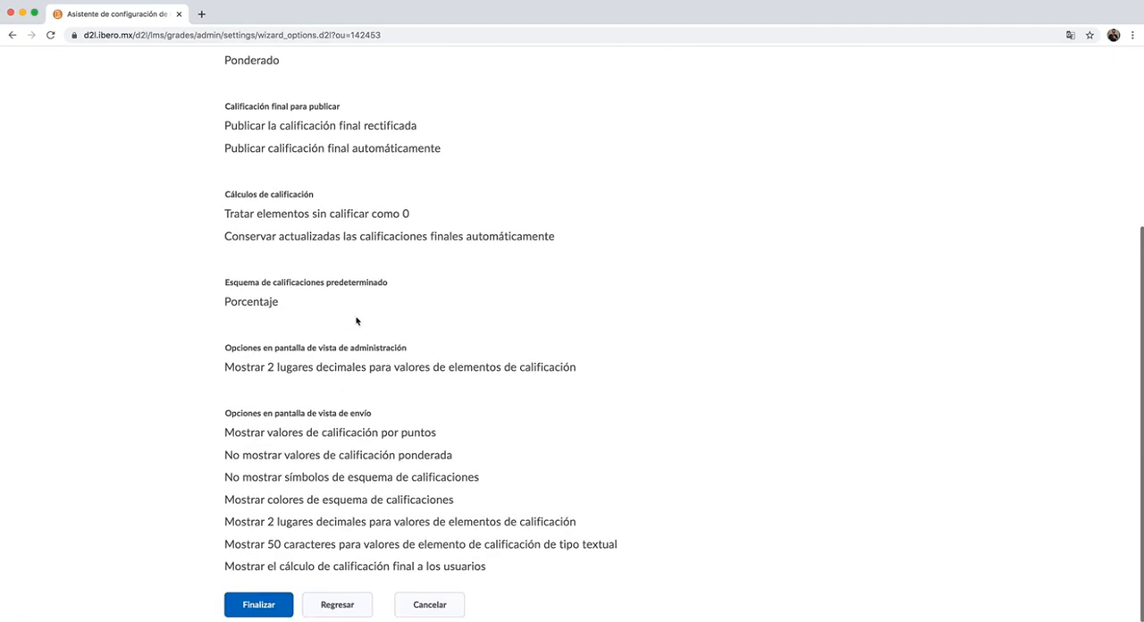
{"action": "left_click", "coordinate": [257, 601]}
{"action": "left_click", "coordinate": [257, 601]}
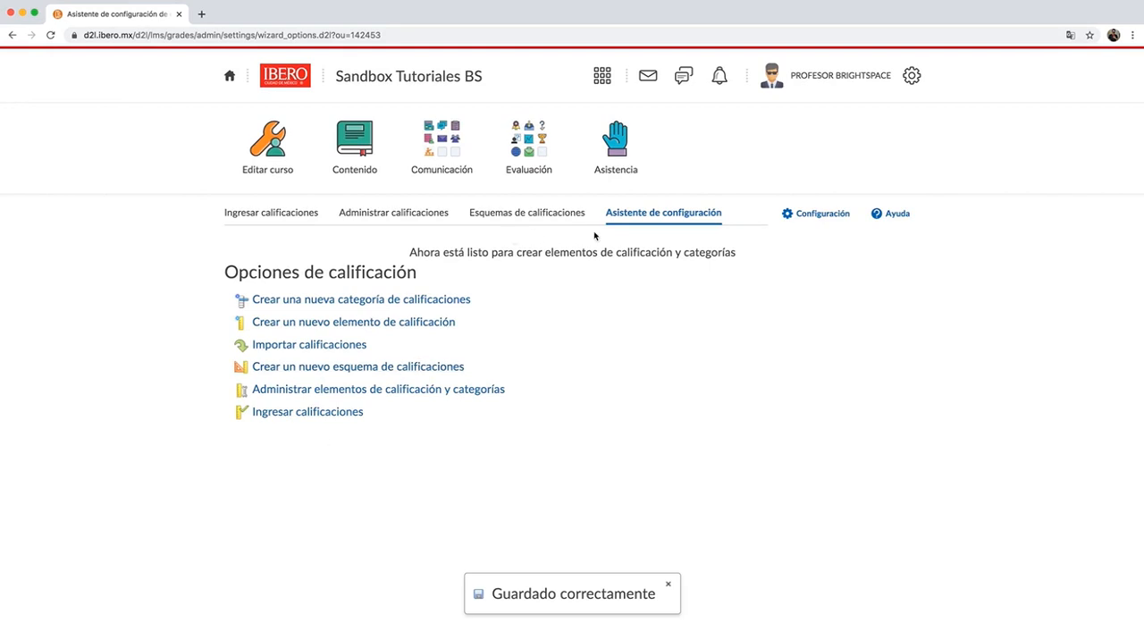
- Reopen the configuration wizard and check the gradebook's current settings
{"action": "left_click", "coordinate": [637, 217]}
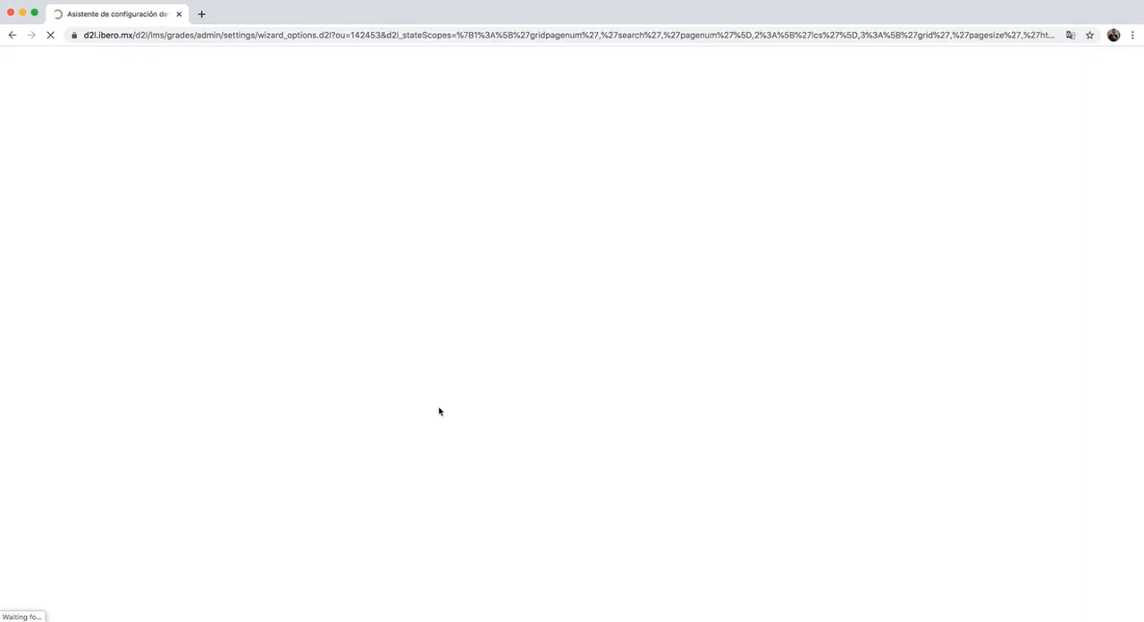
{"action": "scroll", "coordinate": [395, 424], "scroll_direction": "down", "scroll_amount": 5}
{"action": "scroll", "coordinate": [395, 424], "scroll_direction": "up", "scroll_amount": 5}
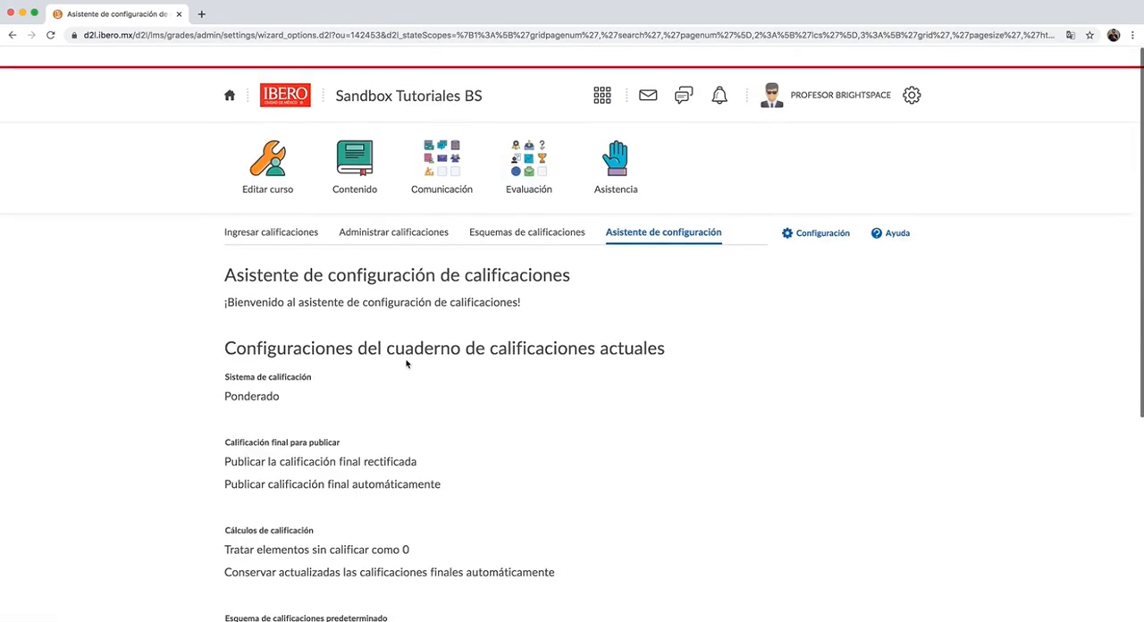
- Start a new grade category from Administrar calificaciones and name it Tareas, leaving the short name empty
{"action": "left_click", "coordinate": [377, 216]}
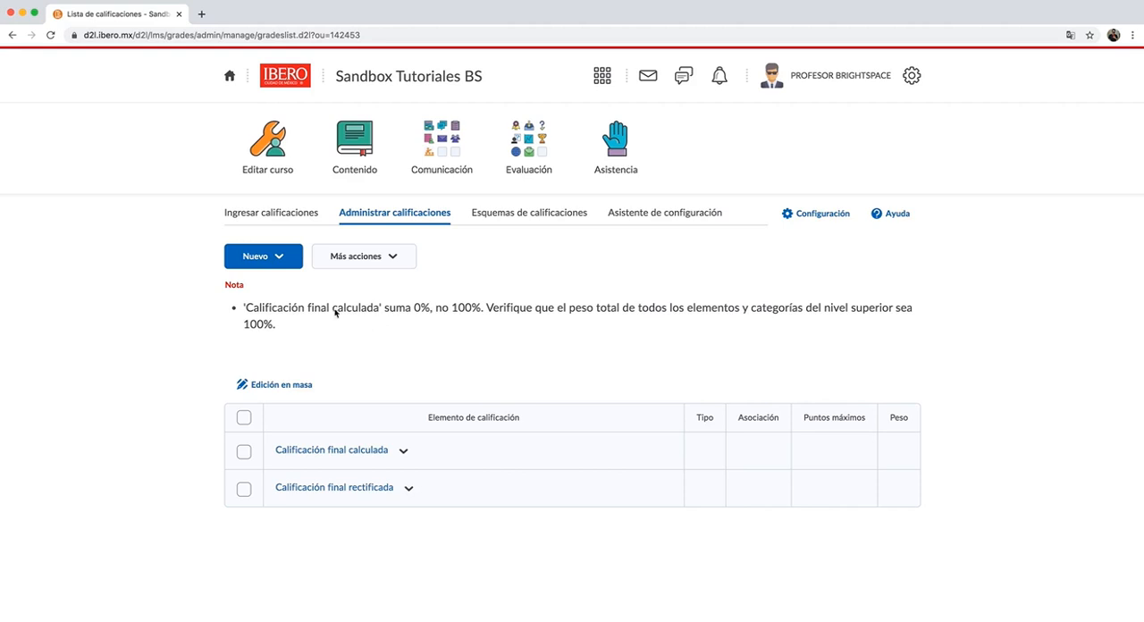
{"action": "left_click", "coordinate": [284, 259]}
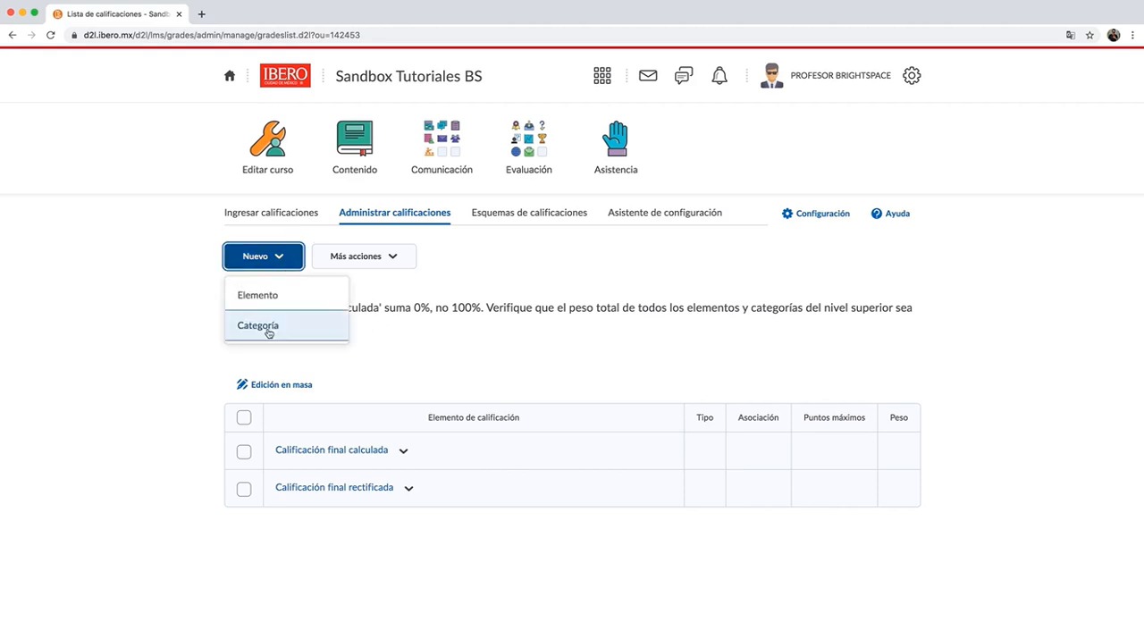
{"action": "left_click", "coordinate": [268, 331]}
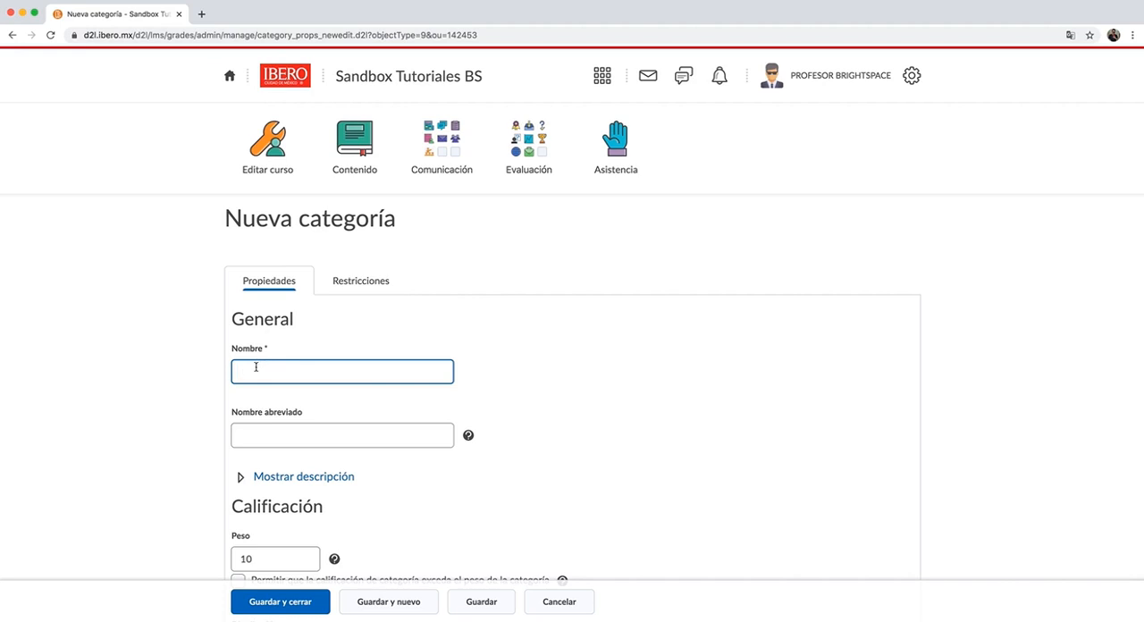
{"action": "type", "text": "Tareas"}
{"action": "scroll", "coordinate": [302, 265], "scroll_direction": "down", "scroll_amount": 5}
{"action": "left_click", "coordinate": [362, 187]}
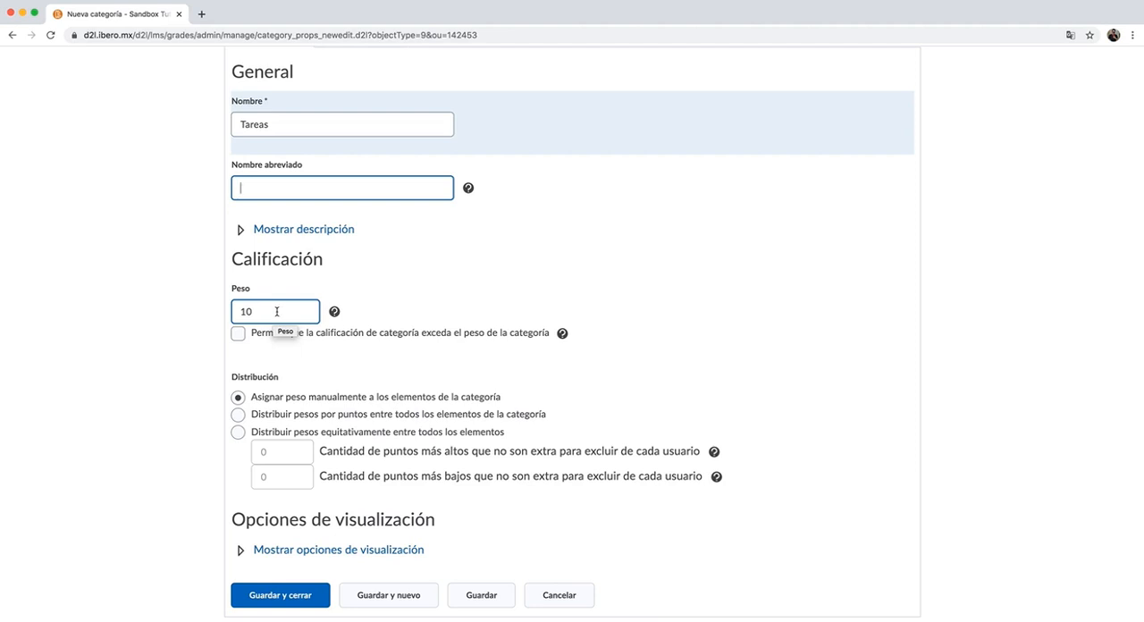
{"action": "left_click", "coordinate": [277, 124]}
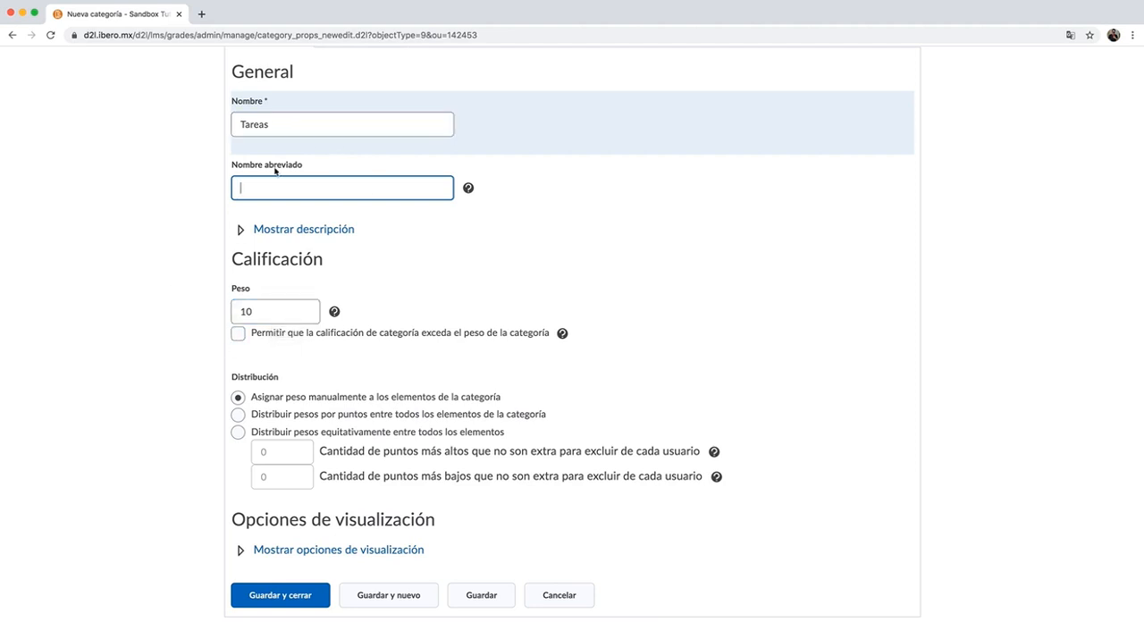
- Set the weight of the Tareas category to 40
{"action": "left_click", "coordinate": [264, 307]}
{"action": "left_click_drag", "start_coordinate": [264, 307], "coordinate": [224, 306]}
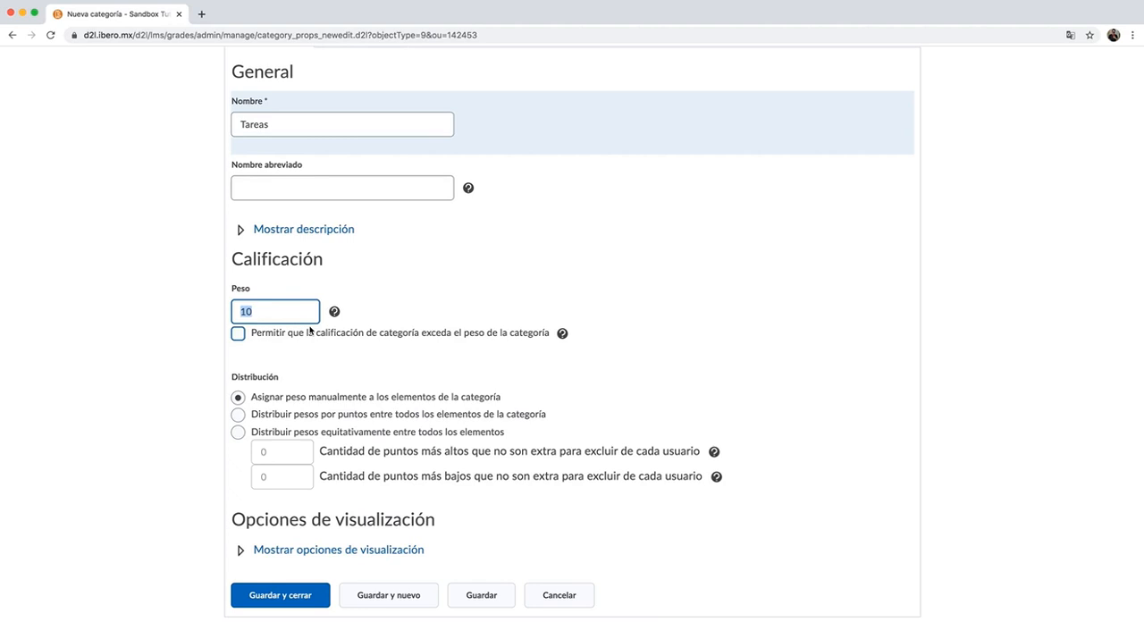
{"action": "type", "text": "40"}
{"action": "left_click", "coordinate": [363, 311]}
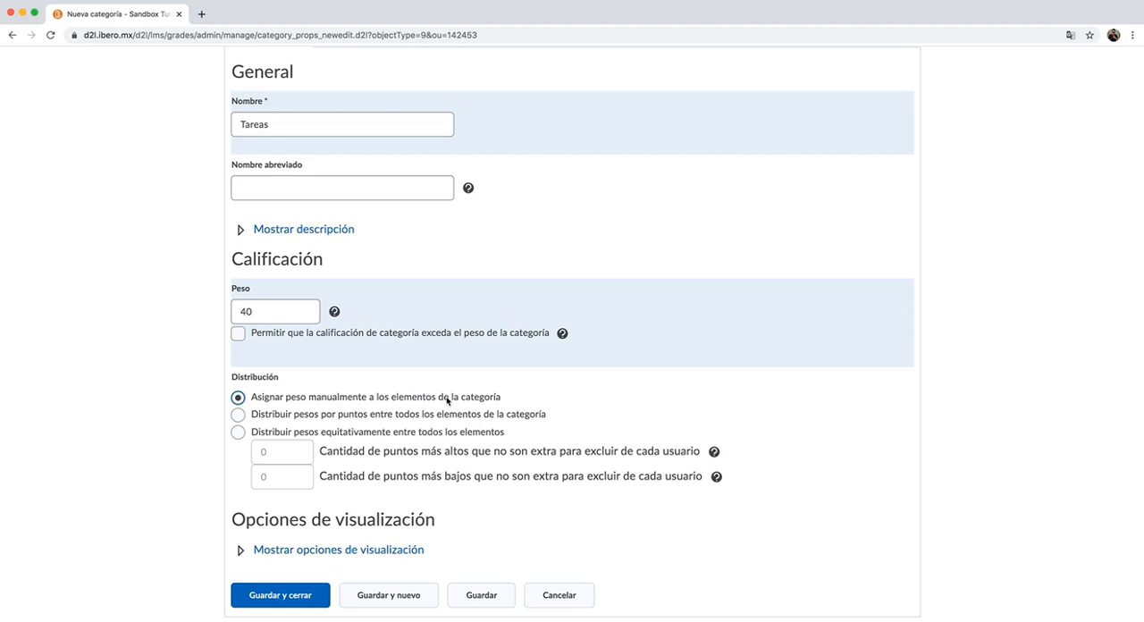
- Set the category to distribute weights by points among all its elements, then save and close it
{"action": "left_click", "coordinate": [238, 415]}
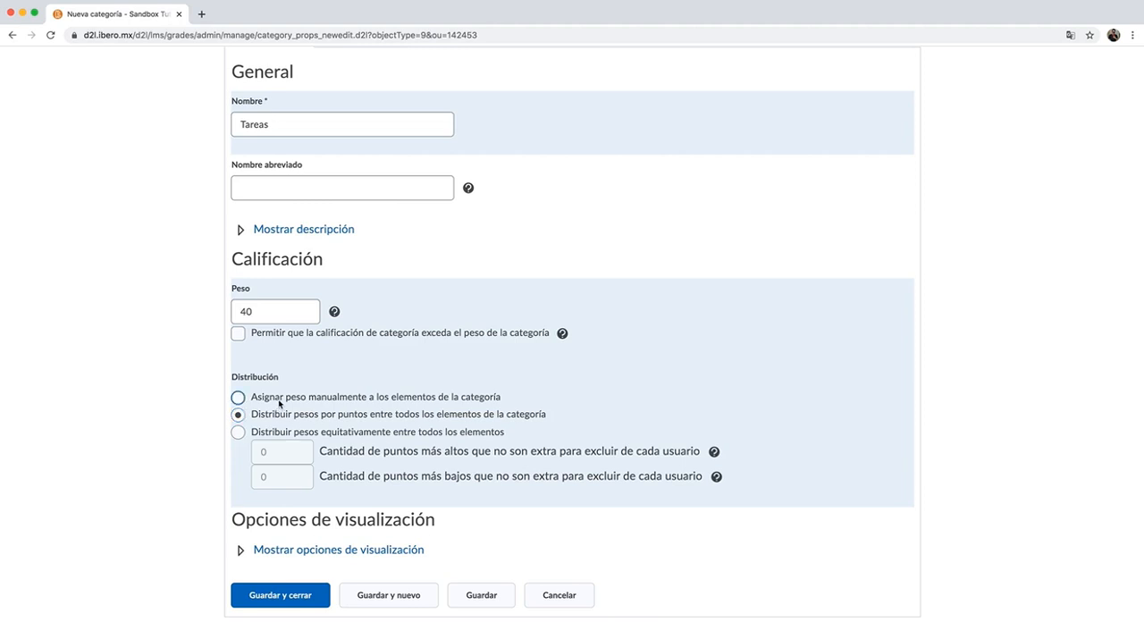
{"action": "left_click", "coordinate": [238, 399]}
{"action": "left_click", "coordinate": [265, 417]}
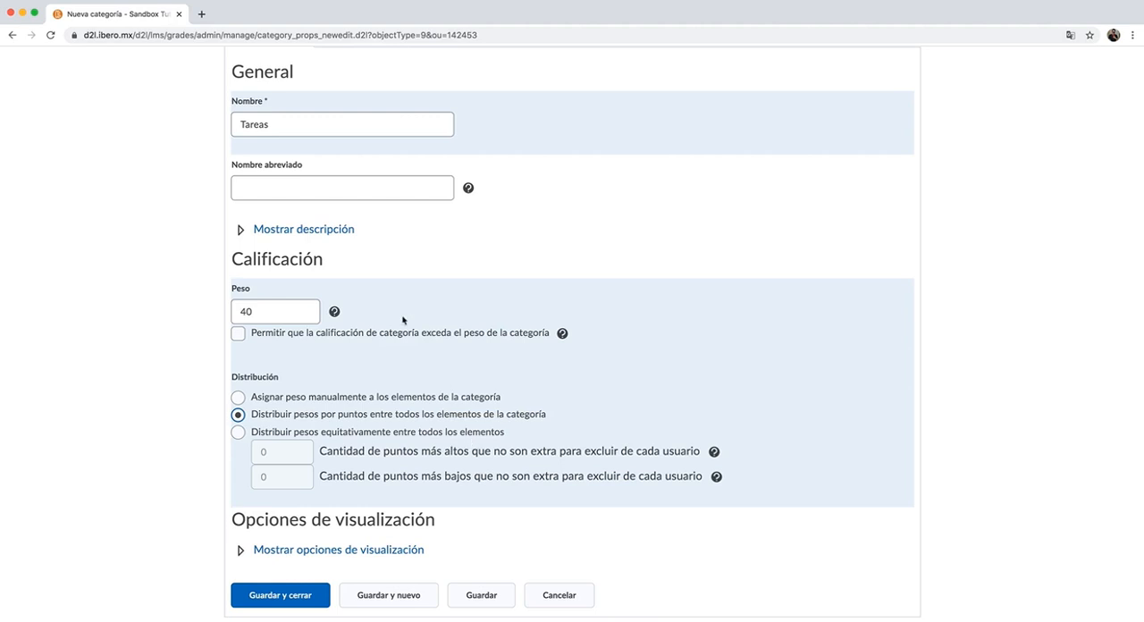
{"action": "left_click", "coordinate": [308, 598]}
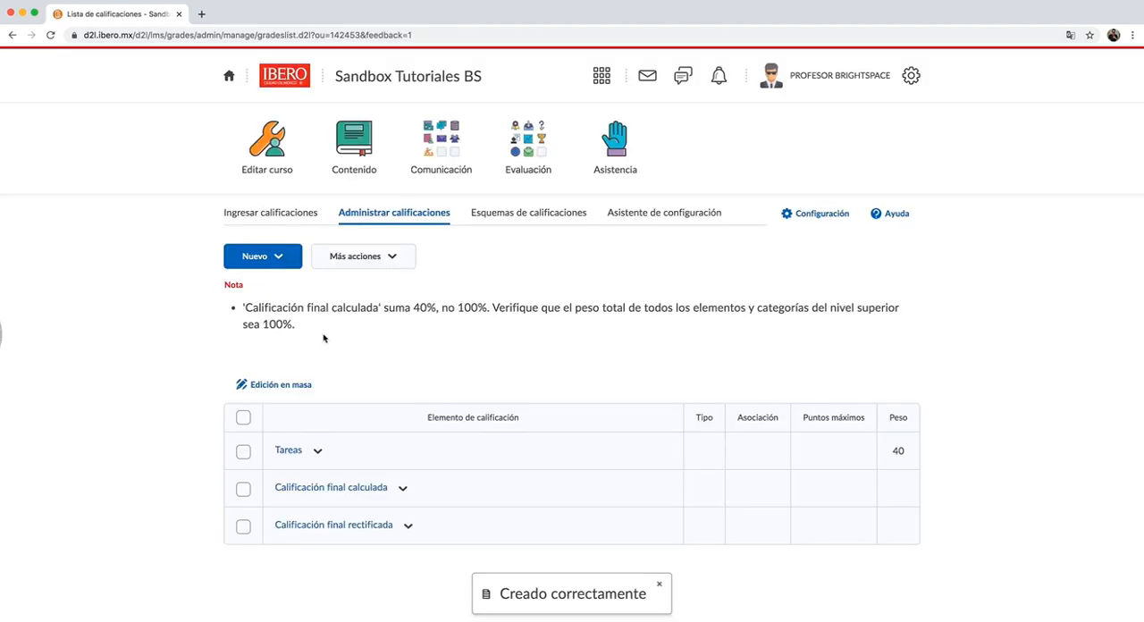
- Dismiss the creation notice, start a new numeric (Numérico) grade item, and name it Tarea 1
{"action": "left_click", "coordinate": [661, 585]}
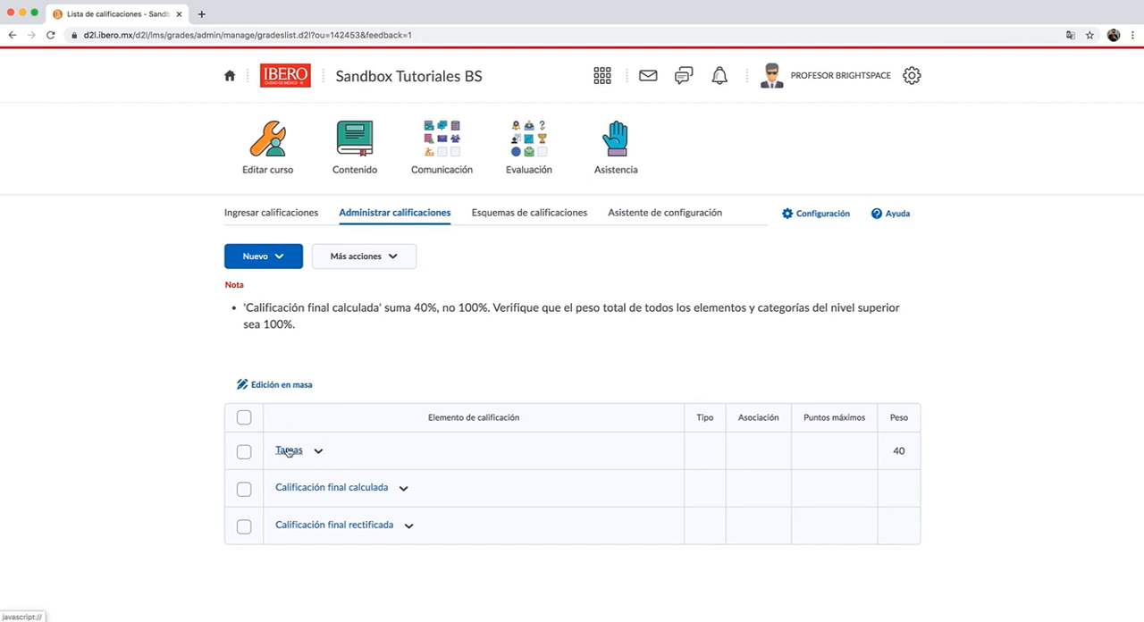
{"action": "left_click", "coordinate": [284, 261]}
{"action": "left_click", "coordinate": [281, 293]}
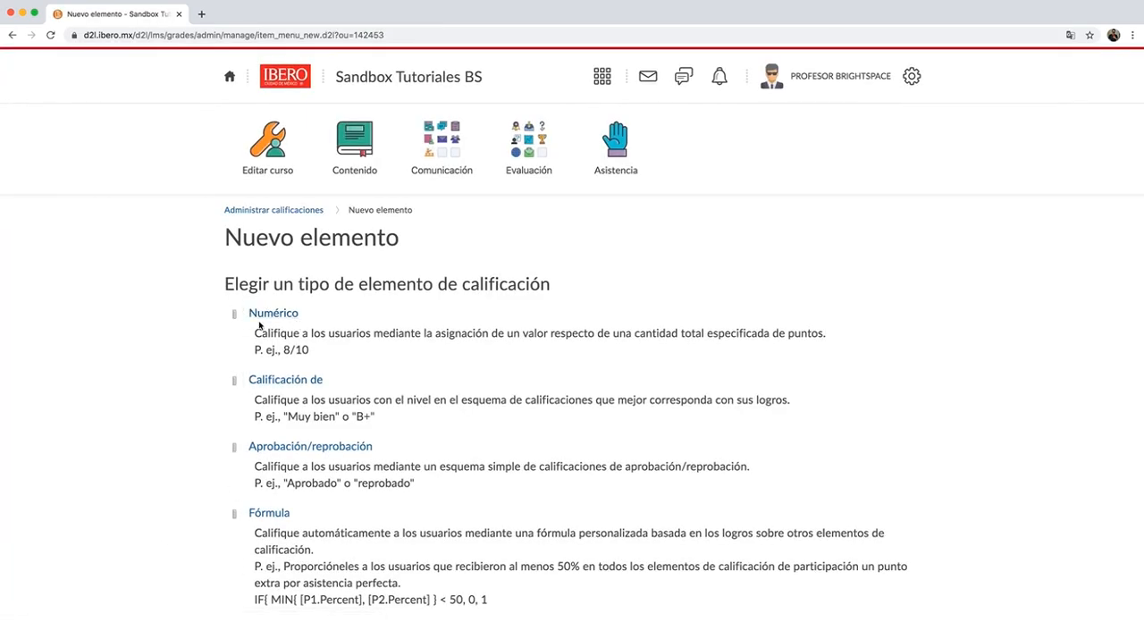
{"action": "left_click", "coordinate": [286, 317]}
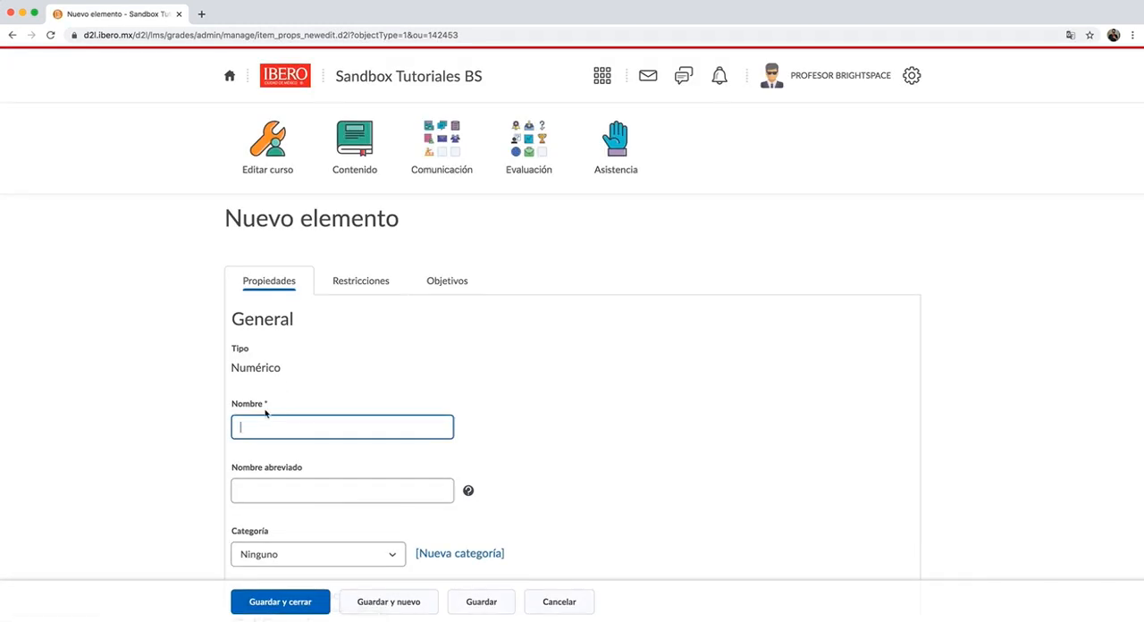
{"action": "type", "text": "Tarea 1"}
- Assign the Tarea 1 item to the Tareas category
{"action": "scroll", "coordinate": [391, 434], "scroll_direction": "down", "scroll_amount": 3}
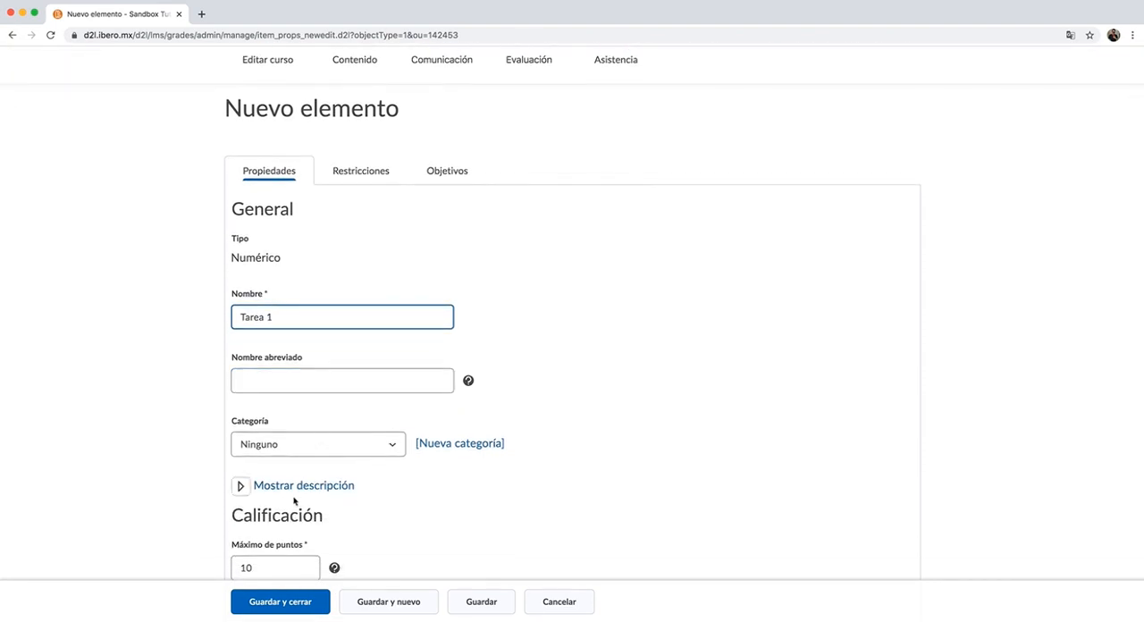
{"action": "left_click", "coordinate": [319, 452]}
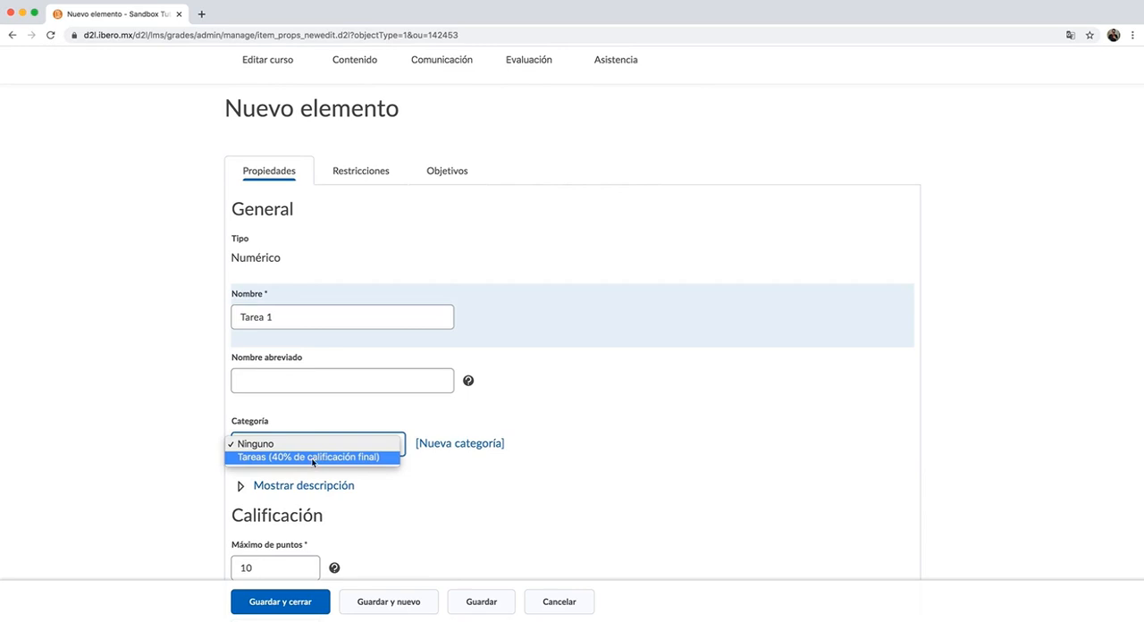
{"action": "left_click", "coordinate": [312, 459]}
- Examine how the maximum points and weight fields are set for Tarea 1 within its category
{"action": "scroll", "coordinate": [304, 429], "scroll_direction": "down", "scroll_amount": 2}
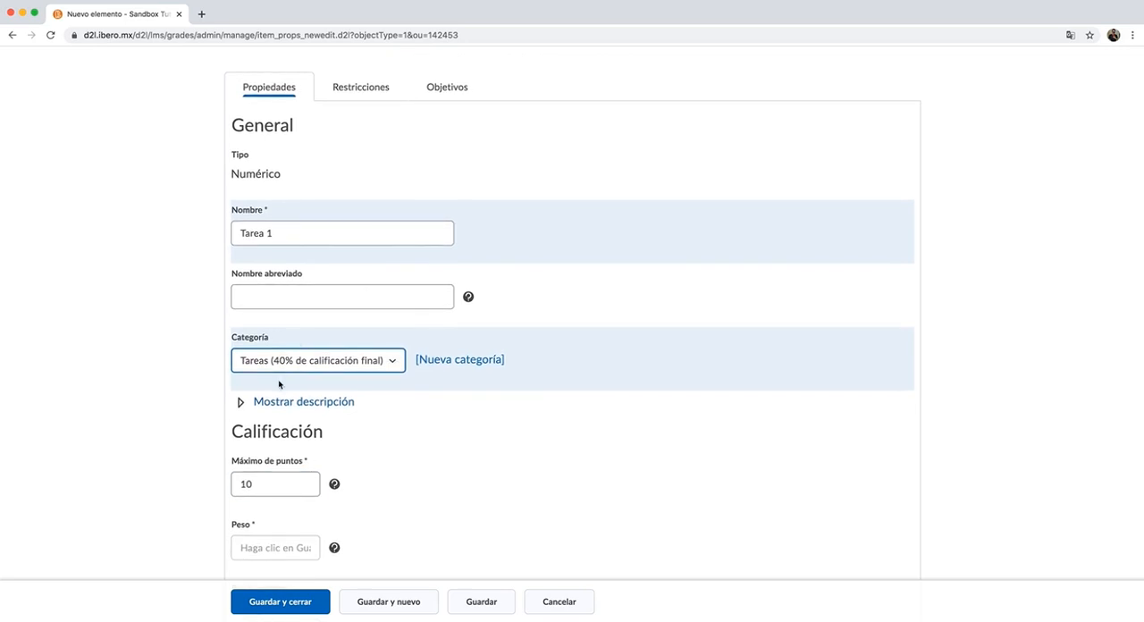
{"action": "scroll", "coordinate": [280, 411], "scroll_direction": "down", "scroll_amount": 5}
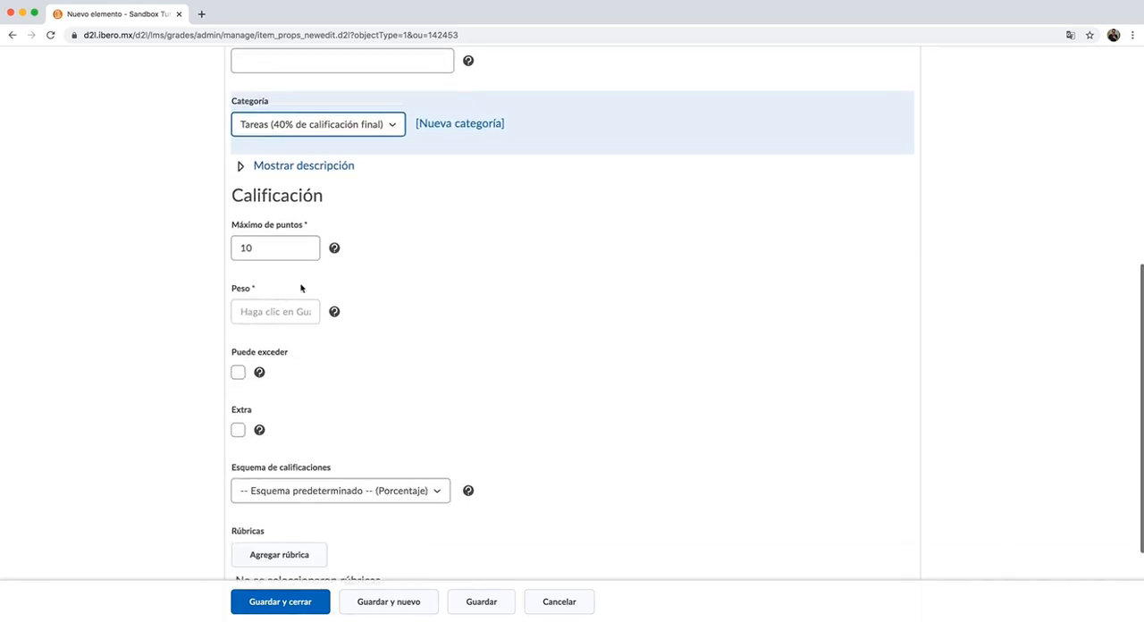
{"action": "left_click", "coordinate": [287, 256]}
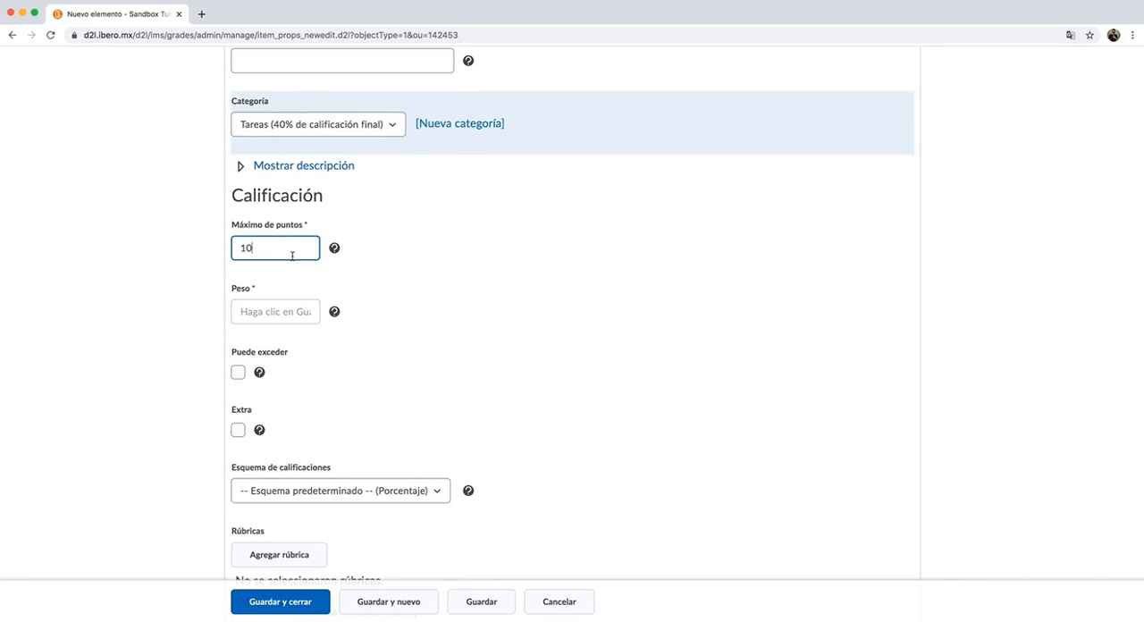
{"action": "left_click", "coordinate": [265, 319]}
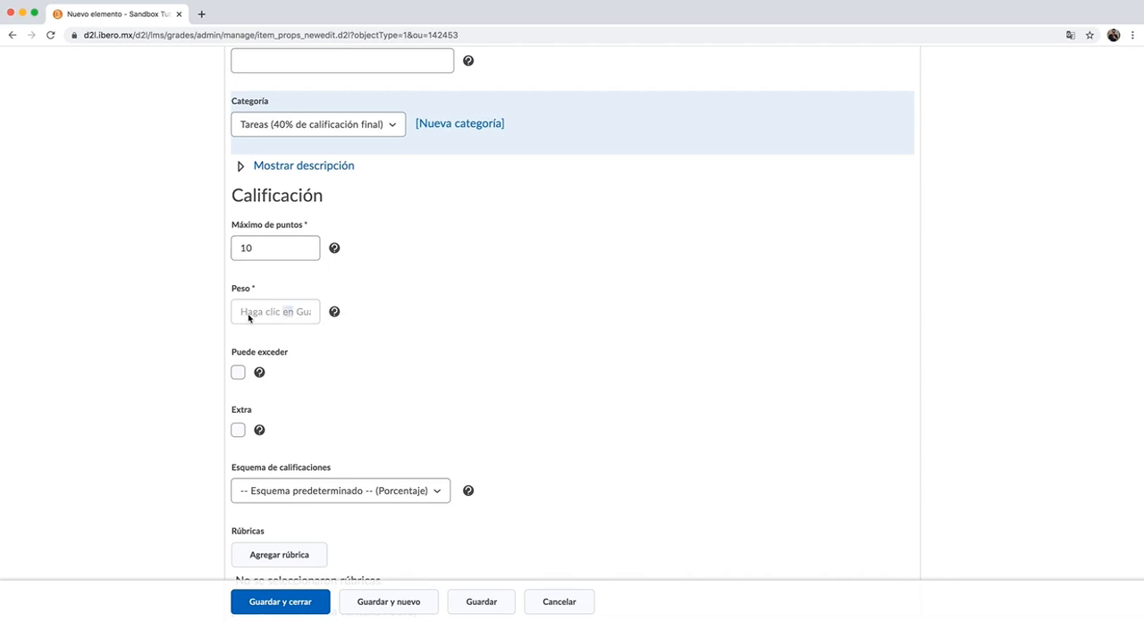
{"action": "left_click", "coordinate": [298, 225]}
{"action": "scroll", "coordinate": [301, 224], "scroll_direction": "up", "scroll_amount": 1}
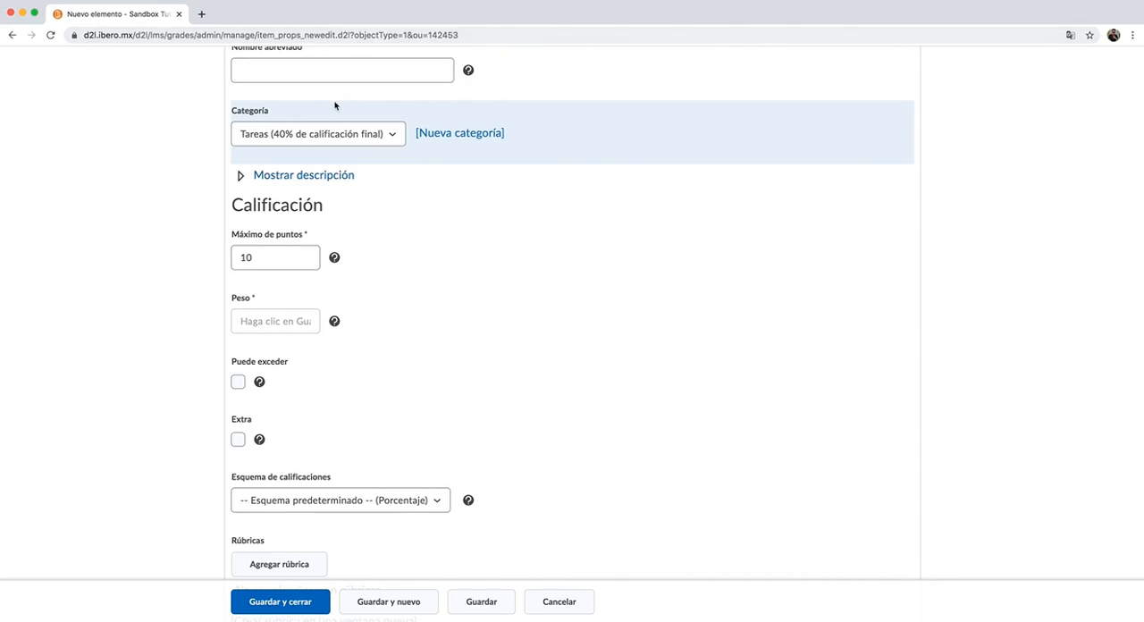
{"action": "left_click", "coordinate": [288, 262]}
{"action": "left_click", "coordinate": [276, 325]}
{"action": "scroll", "coordinate": [262, 331], "scroll_direction": "up", "scroll_amount": 1}
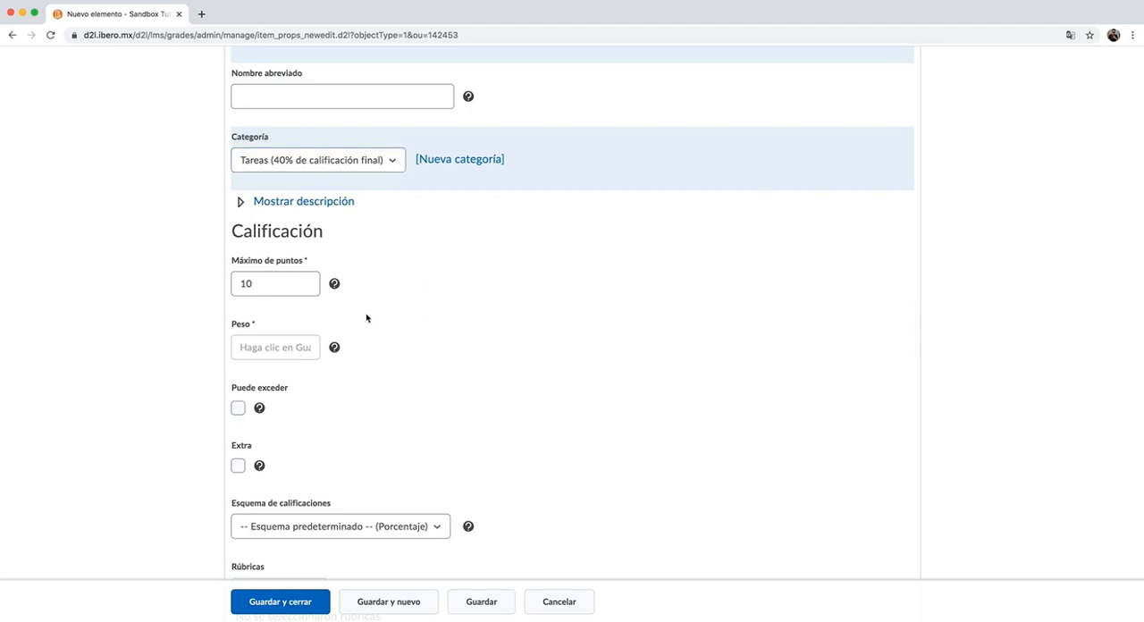
- Try the Puede exceder and Extra options on Tarea 1, clearing each one again
{"action": "scroll", "coordinate": [366, 319], "scroll_direction": "down", "scroll_amount": 3}
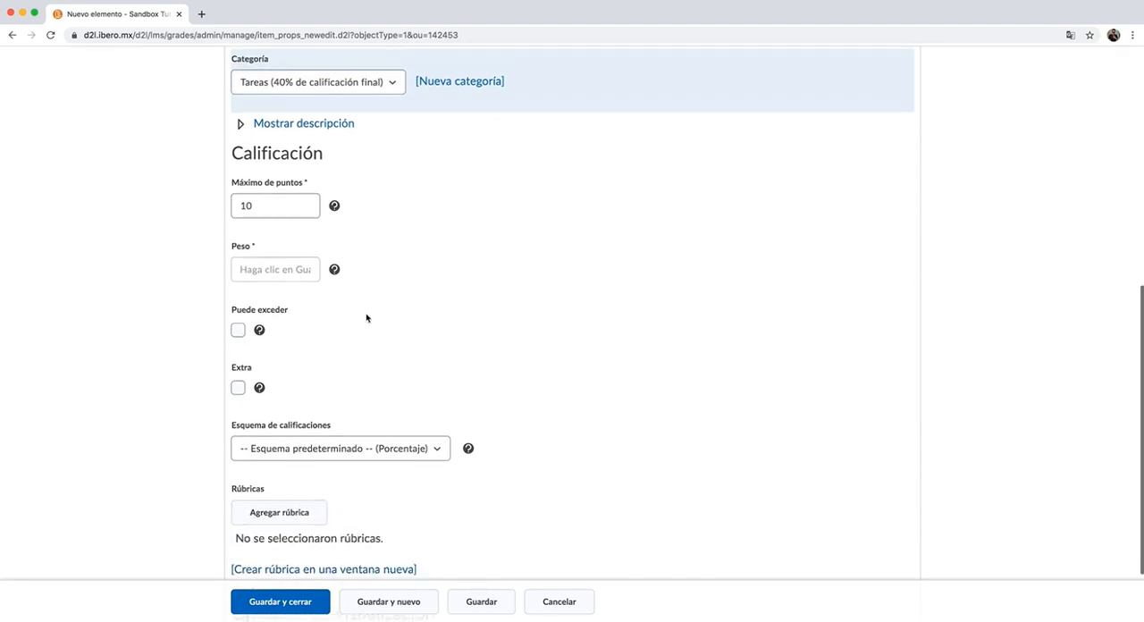
{"action": "left_click", "coordinate": [240, 317]}
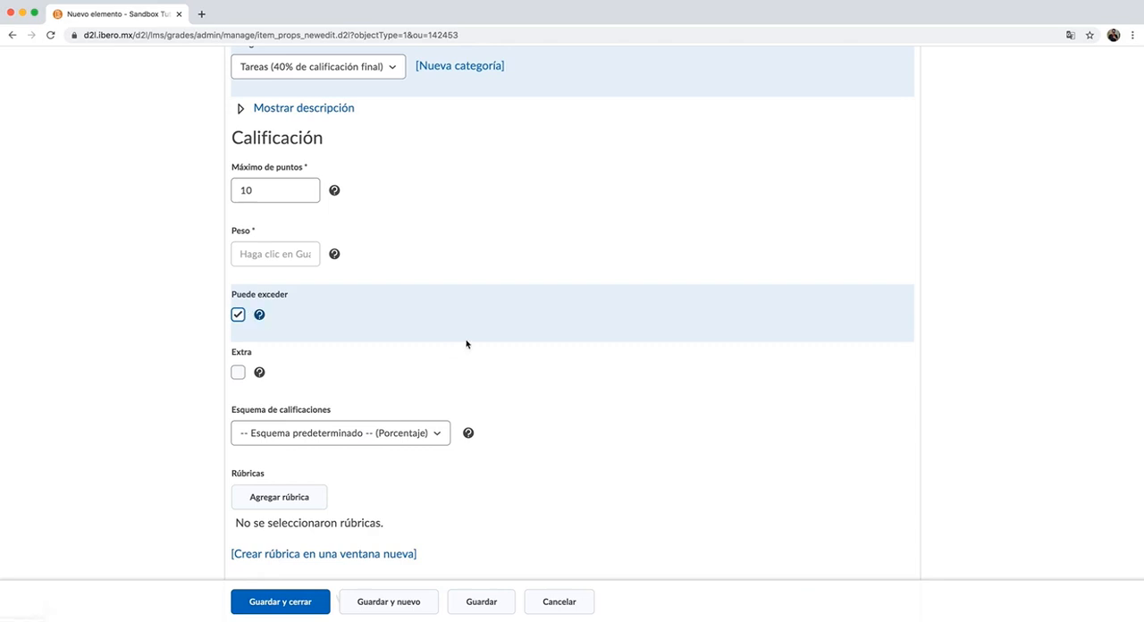
{"action": "left_click", "coordinate": [237, 186]}
{"action": "scroll", "coordinate": [309, 323], "scroll_direction": "down", "scroll_amount": 2}
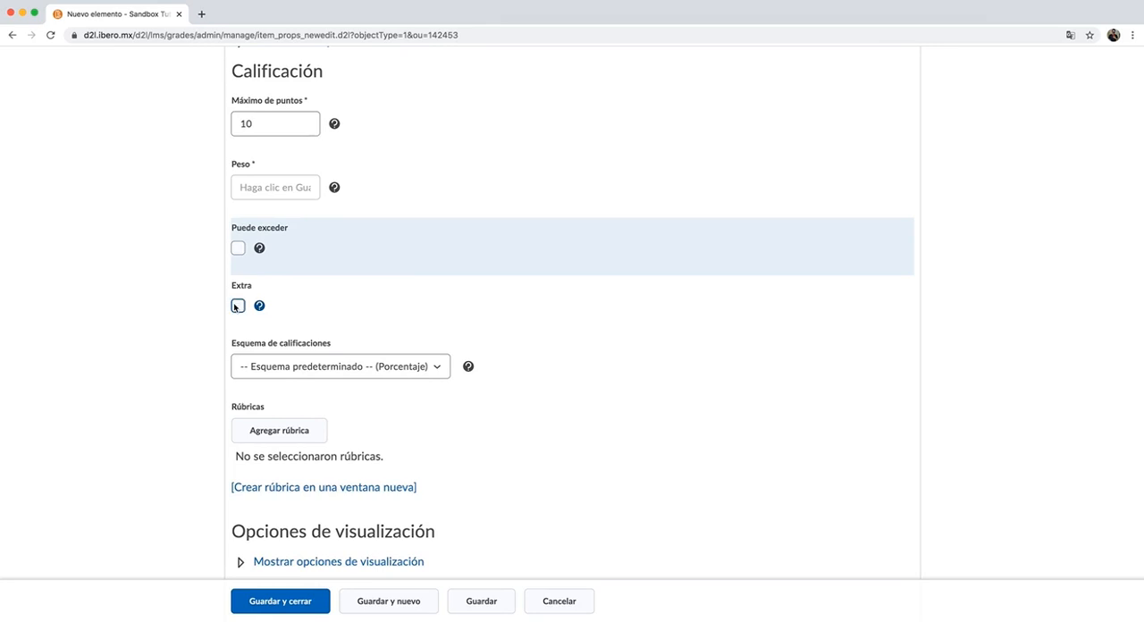
{"action": "left_click", "coordinate": [238, 307]}
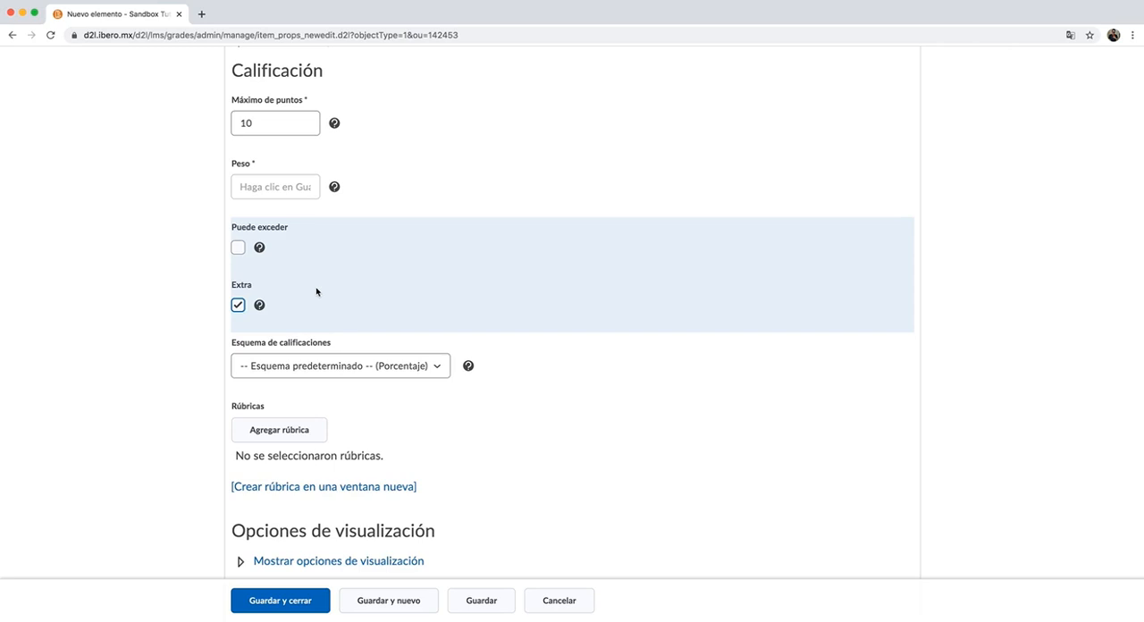
{"action": "left_click", "coordinate": [238, 305]}
- Check the remaining settings of Tarea 1, save and close the item, and open Ingresar calificaciones
{"action": "scroll", "coordinate": [480, 311], "scroll_direction": "down", "scroll_amount": 1}
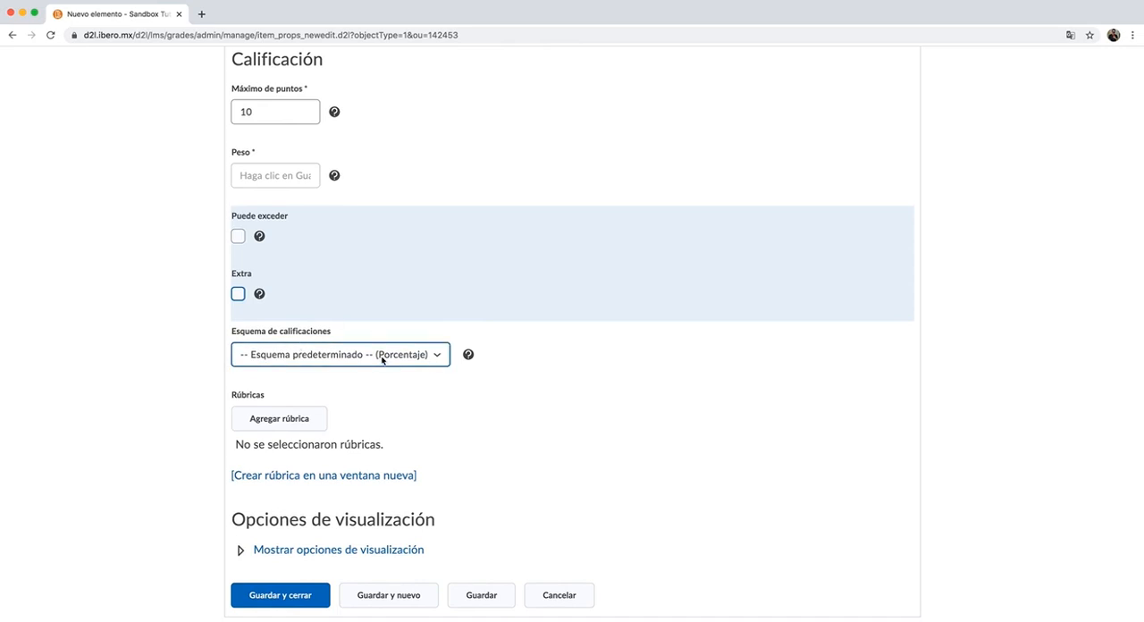
{"action": "scroll", "coordinate": [404, 382], "scroll_direction": "up", "scroll_amount": 5}
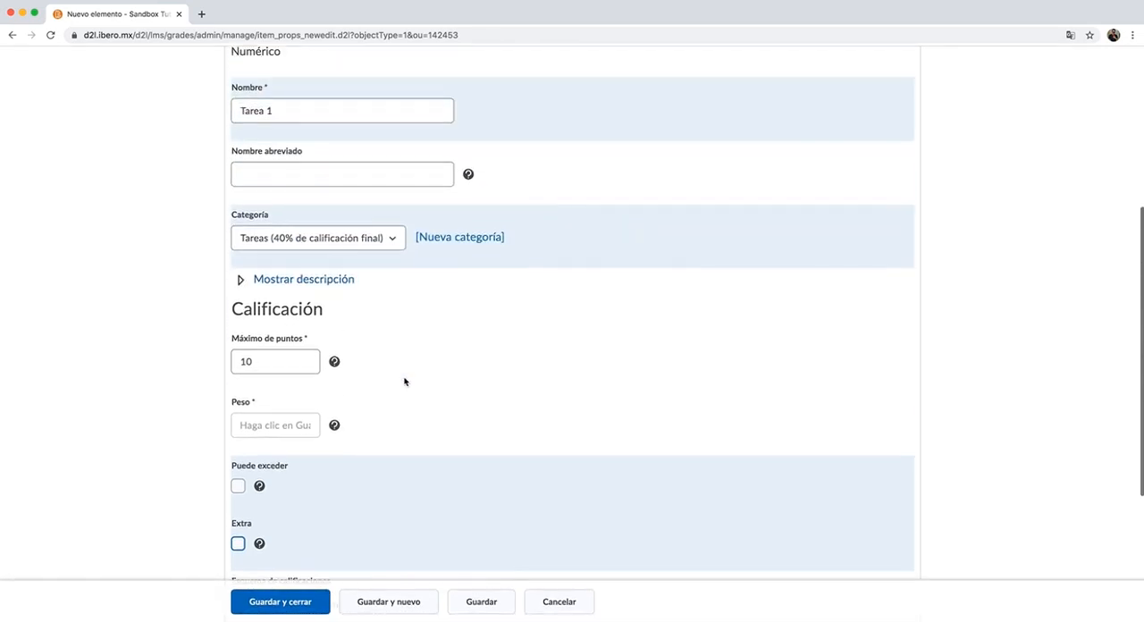
{"action": "left_click", "coordinate": [281, 606]}
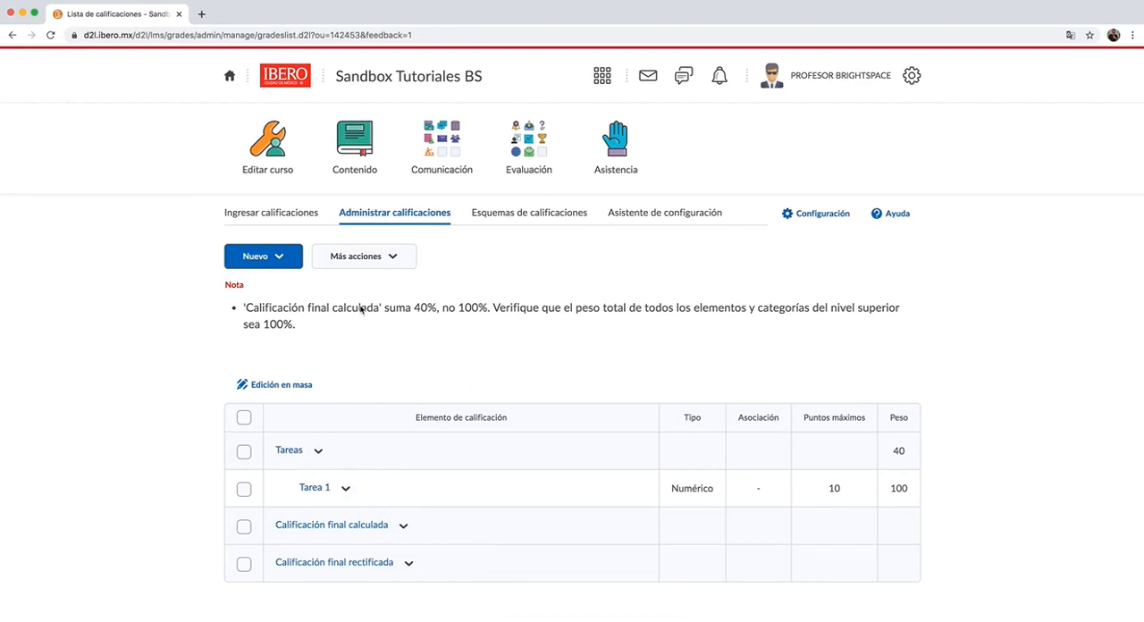
{"action": "left_click", "coordinate": [293, 217]}
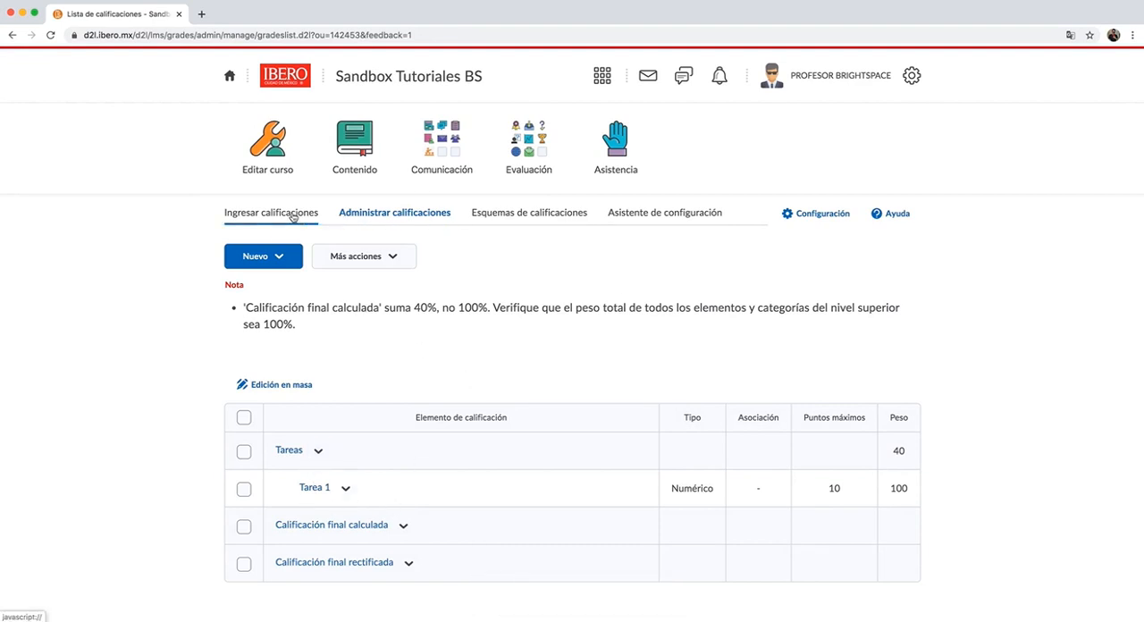
{"action": "left_click", "coordinate": [293, 217]}
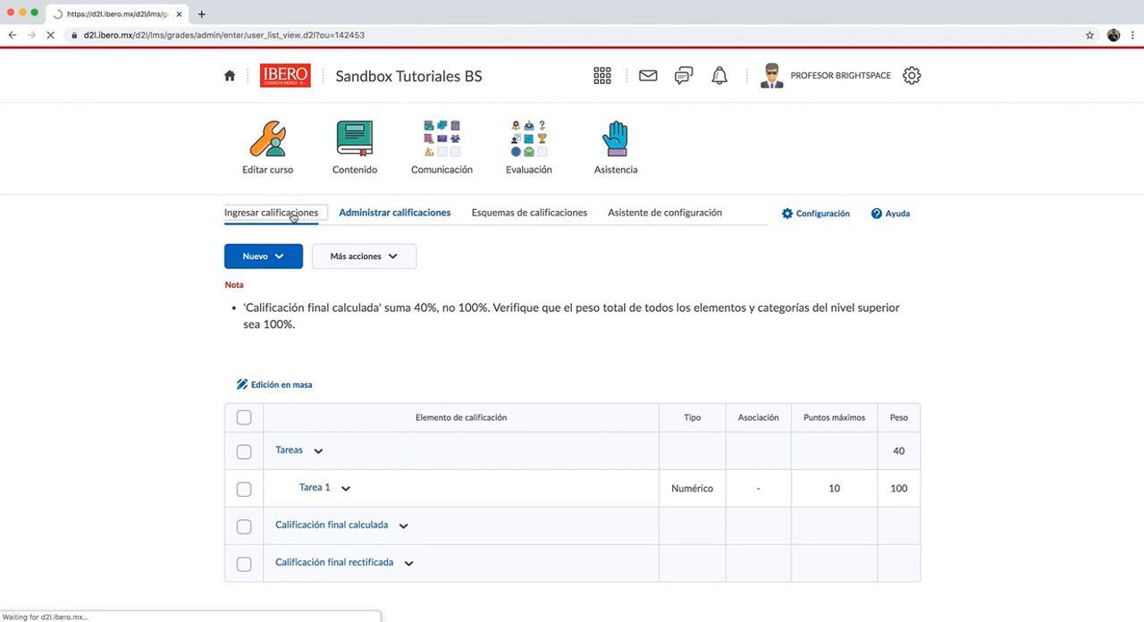